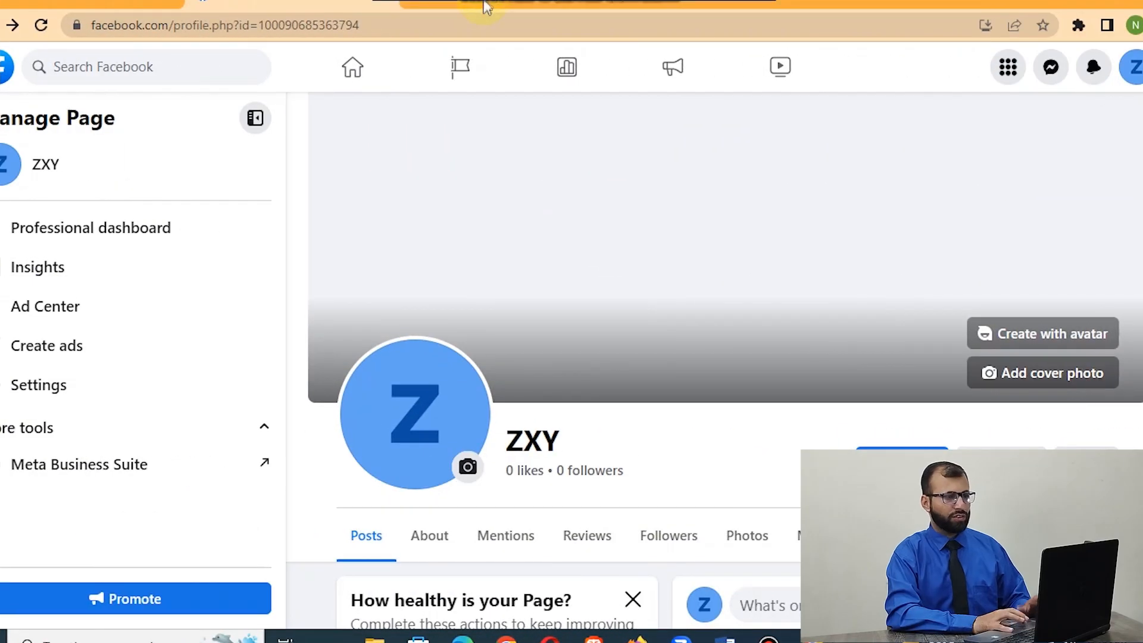
# Look at the View Shop action button on the Limelight page and return to the ZXY page.
pyautogui.click(479, 6)
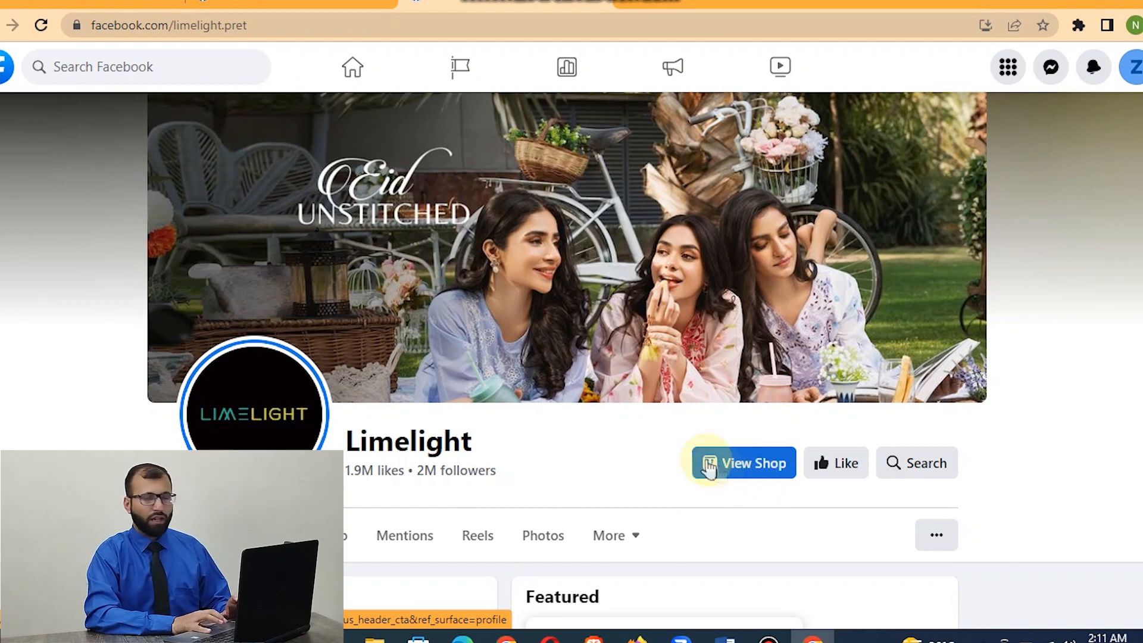
pyautogui.click(443, 73)
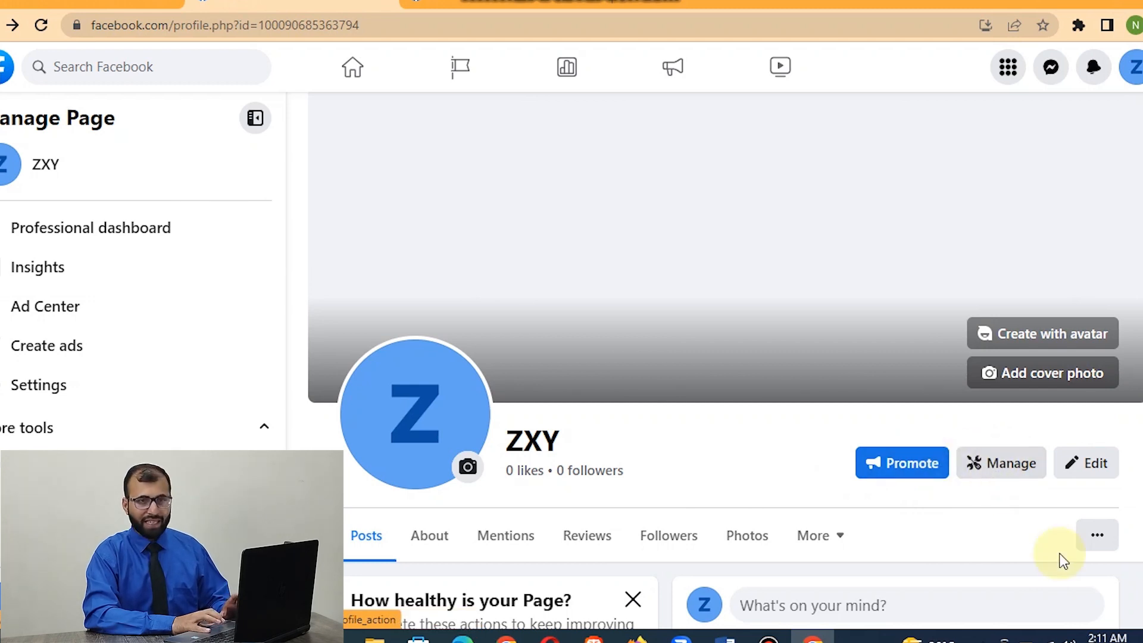
# Open the ZXY page's action button settings and review the button types offered for replacing Send message.
pyautogui.click(1097, 549)
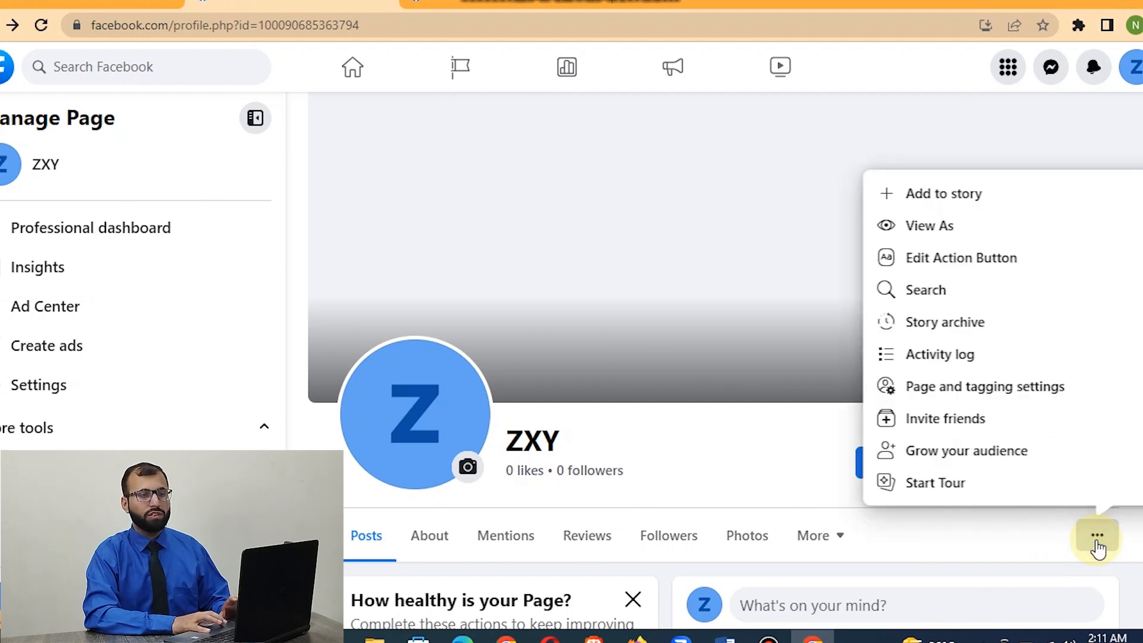
pyautogui.click(1034, 528)
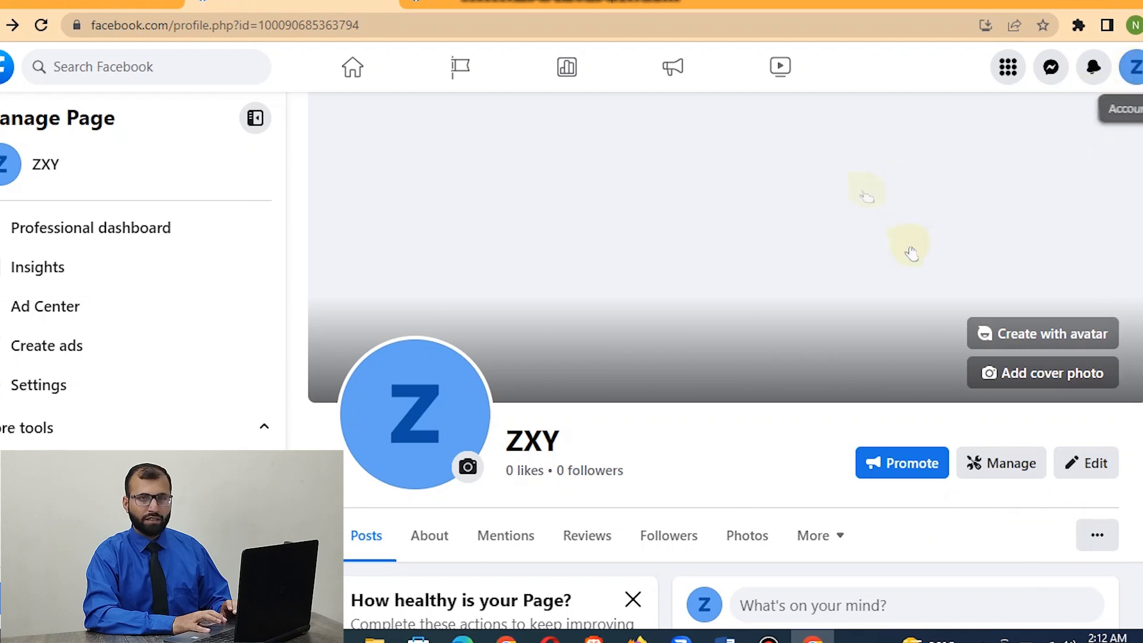
pyautogui.click(1100, 543)
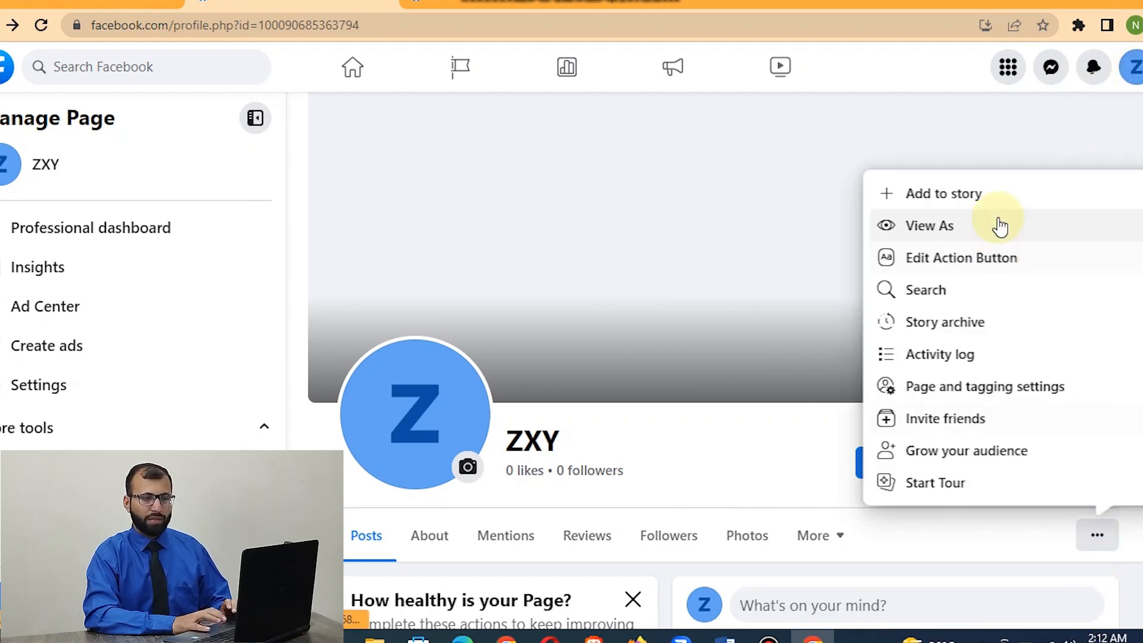
pyautogui.click(1003, 267)
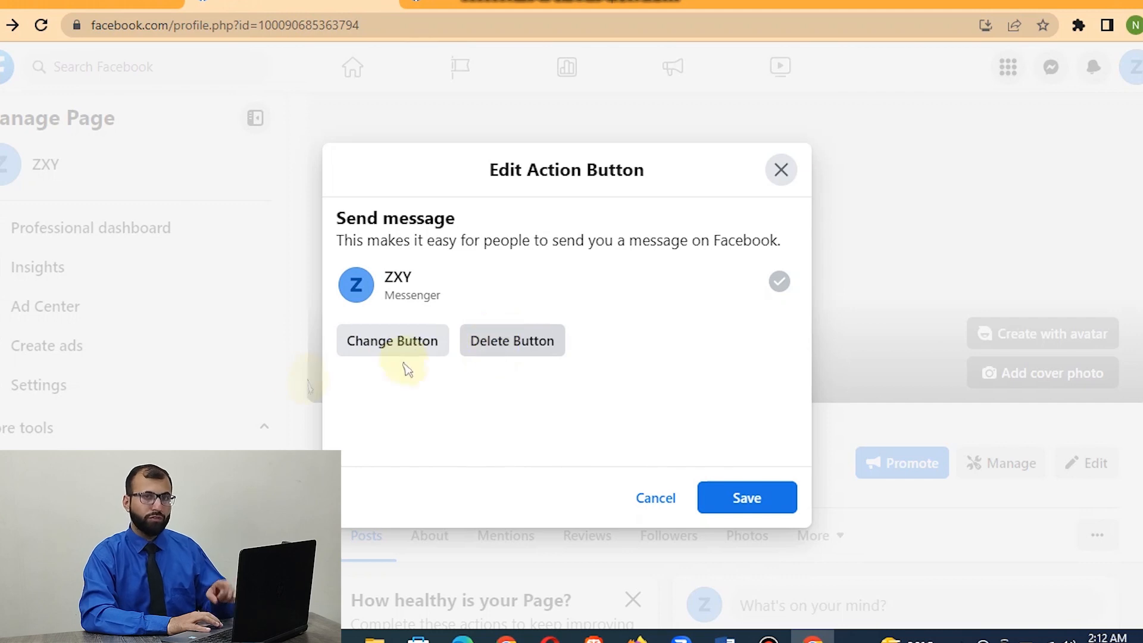
pyautogui.click(383, 359)
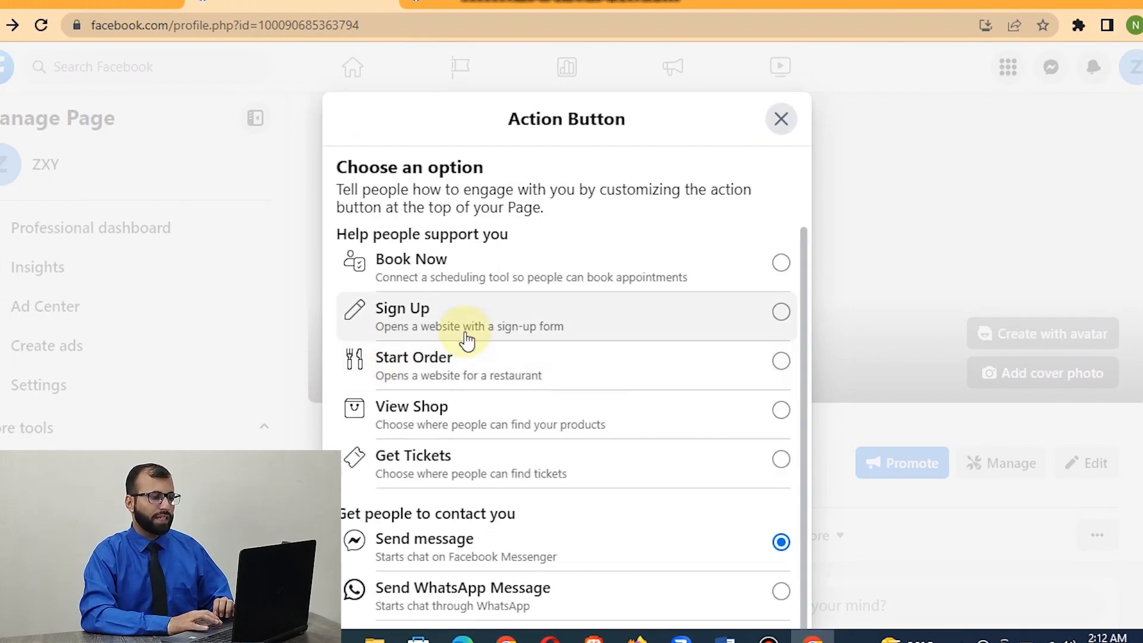
pyautogui.scroll(-2, 505, 300)
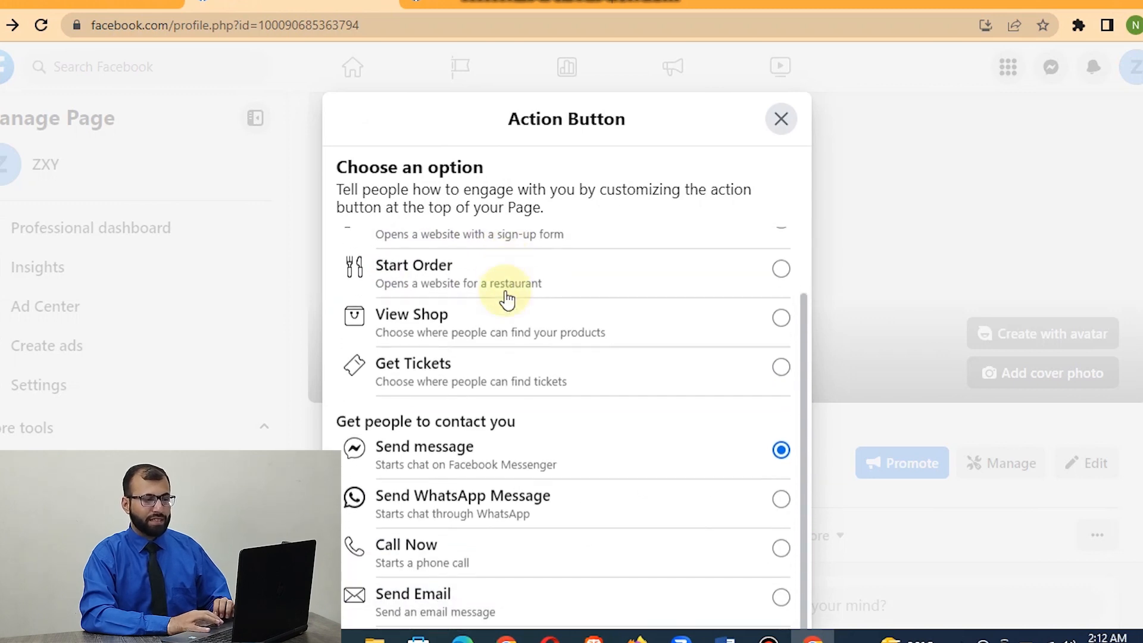
pyautogui.scroll(2, 505, 300)
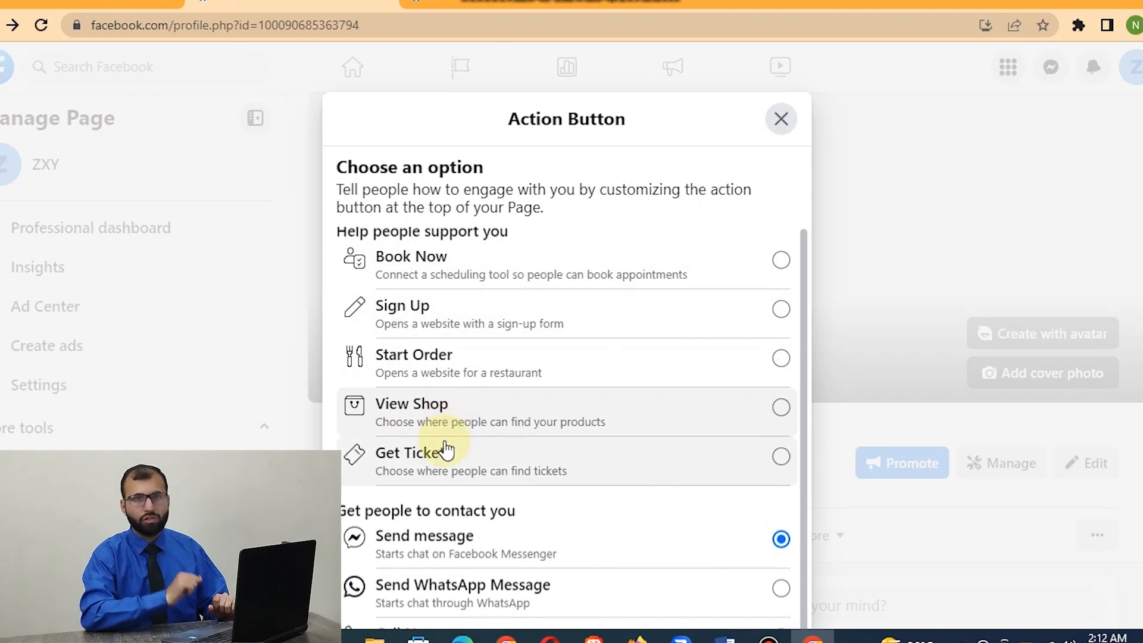
pyautogui.scroll(-2, 447, 452)
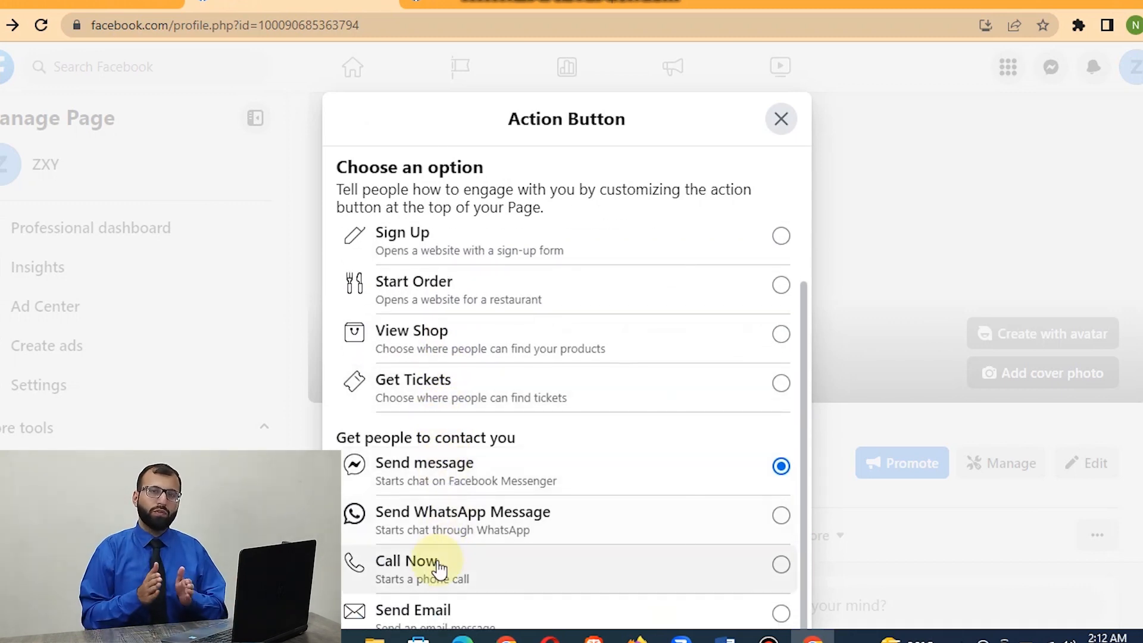
pyautogui.scroll(-5, 437, 565)
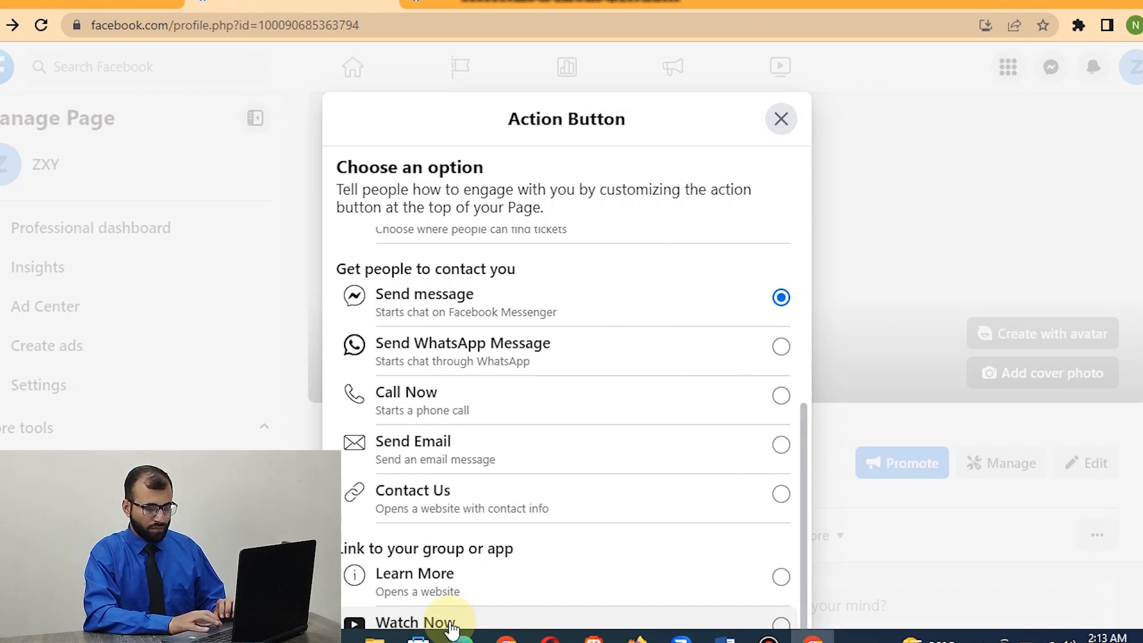
pyautogui.scroll(2, 551, 470)
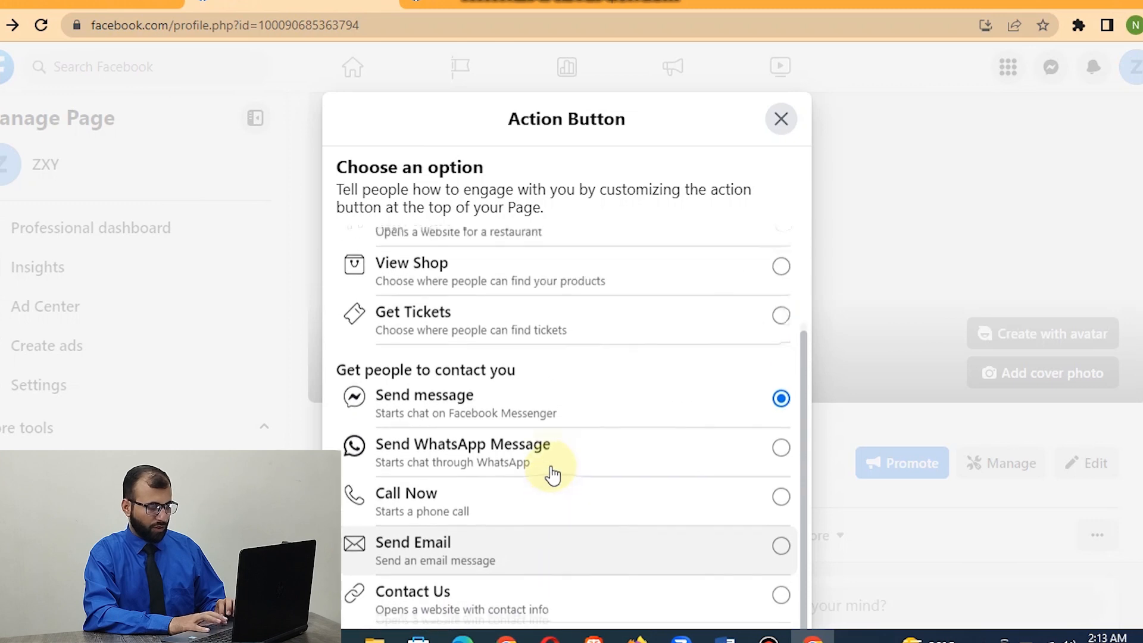
pyautogui.scroll(3, 552, 475)
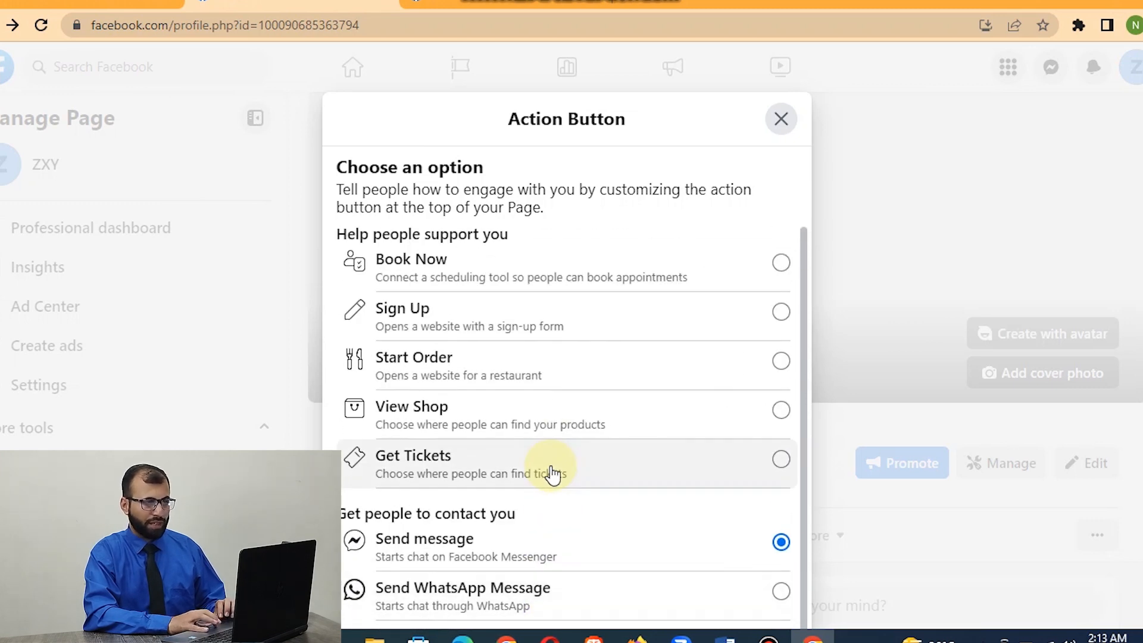
# Try a View Shop action button with the Link on Website destination, and close the setup without saving.
pyautogui.click(538, 434)
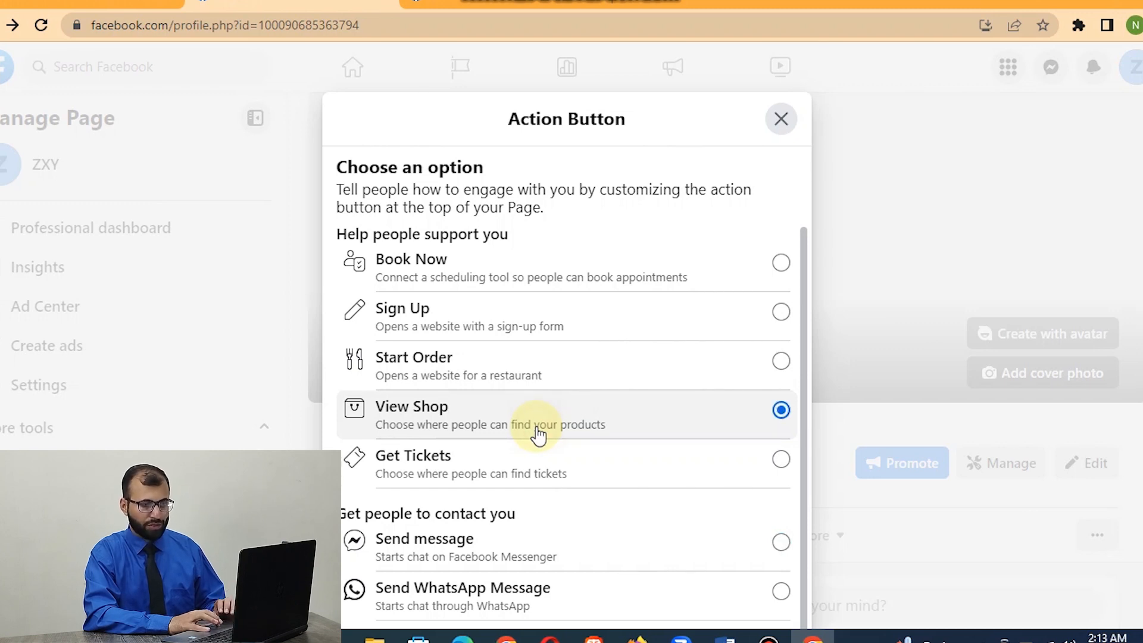
pyautogui.scroll(-4, 608, 493)
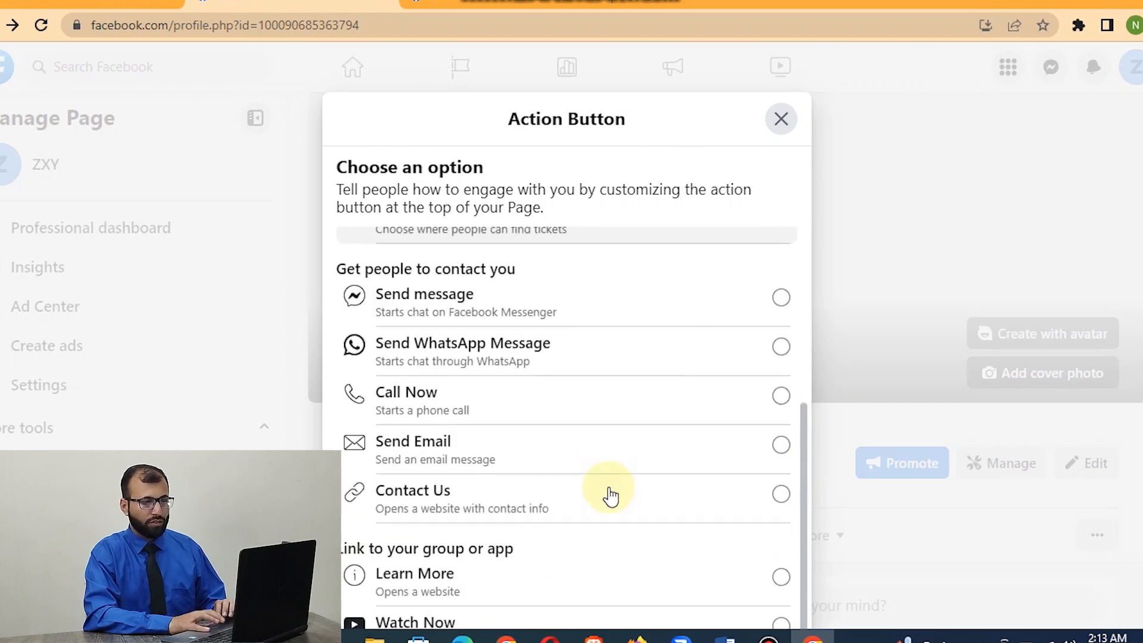
pyautogui.scroll(-4, 567, 333)
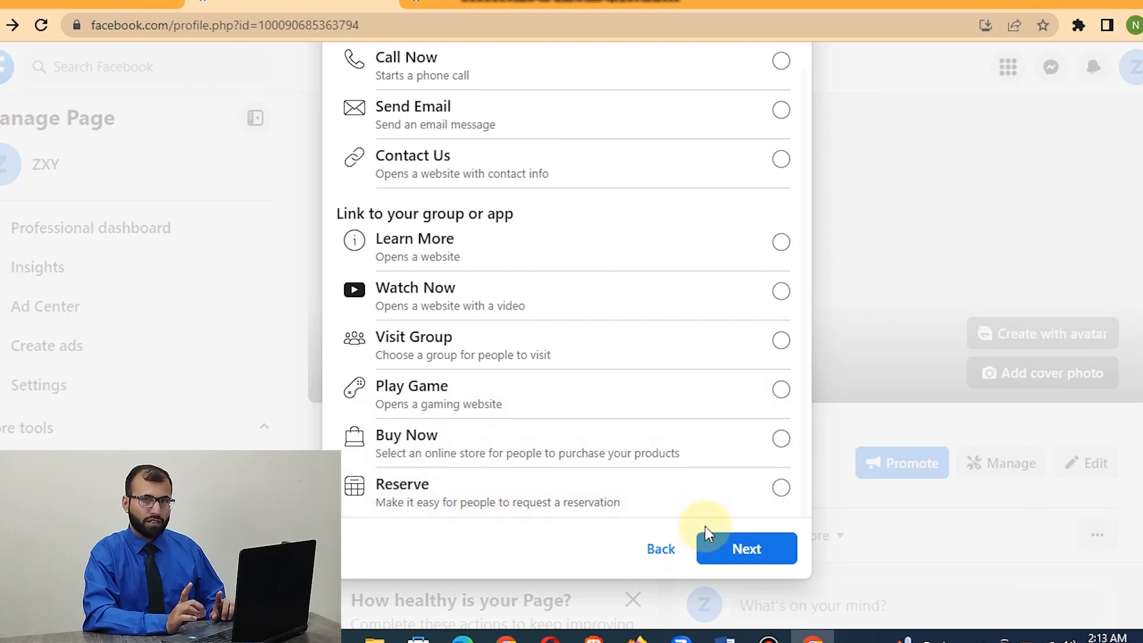
pyautogui.click(721, 545)
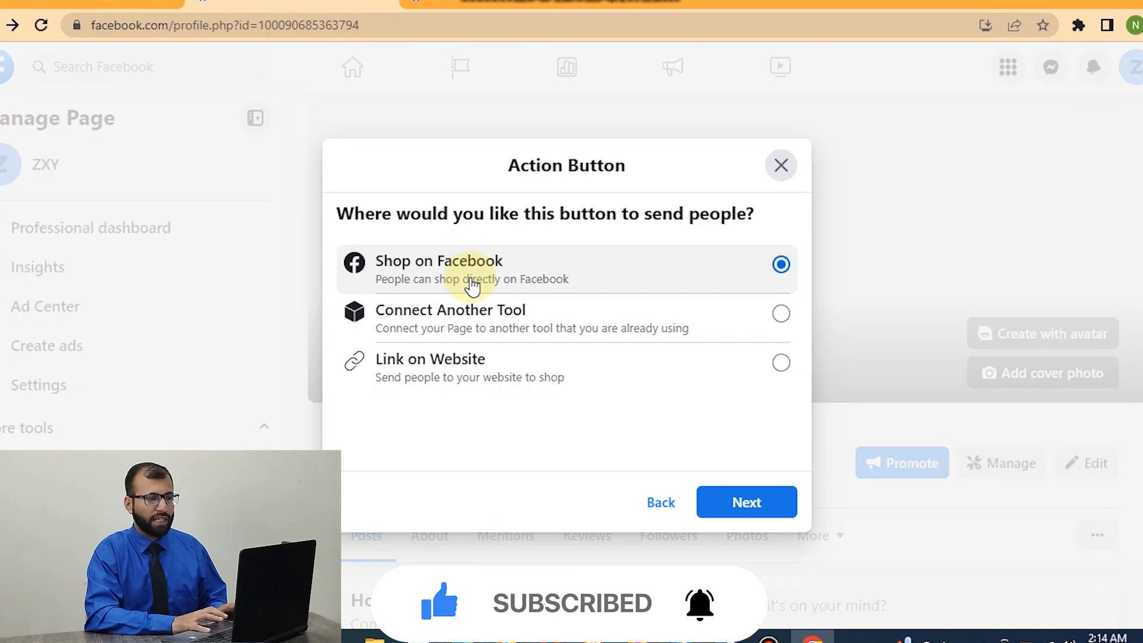
pyautogui.click(453, 383)
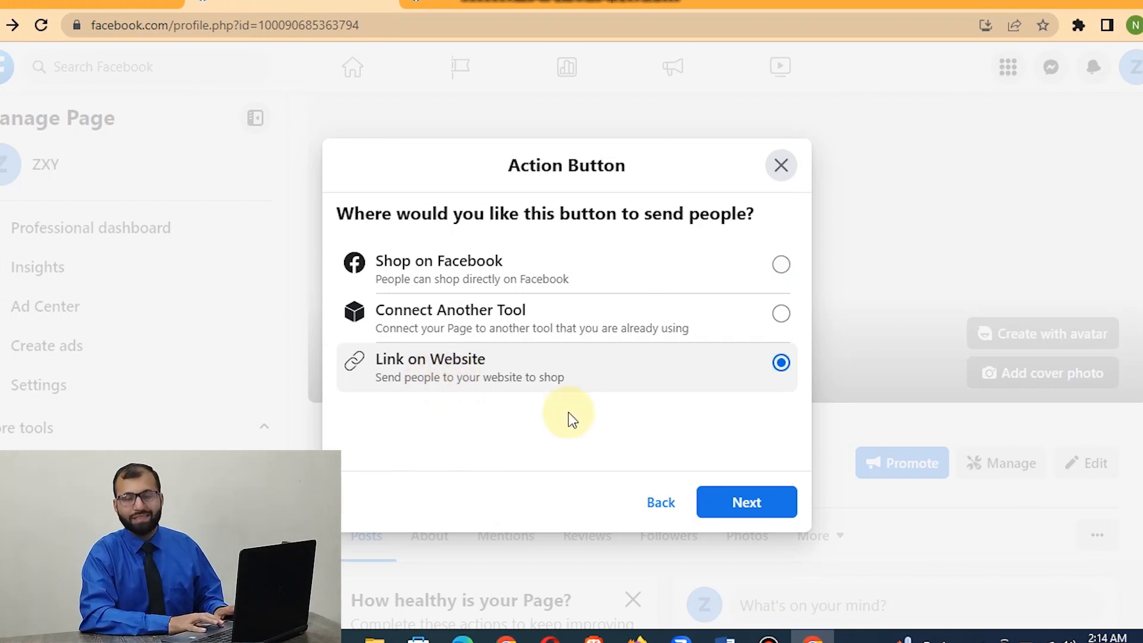
pyautogui.click(723, 500)
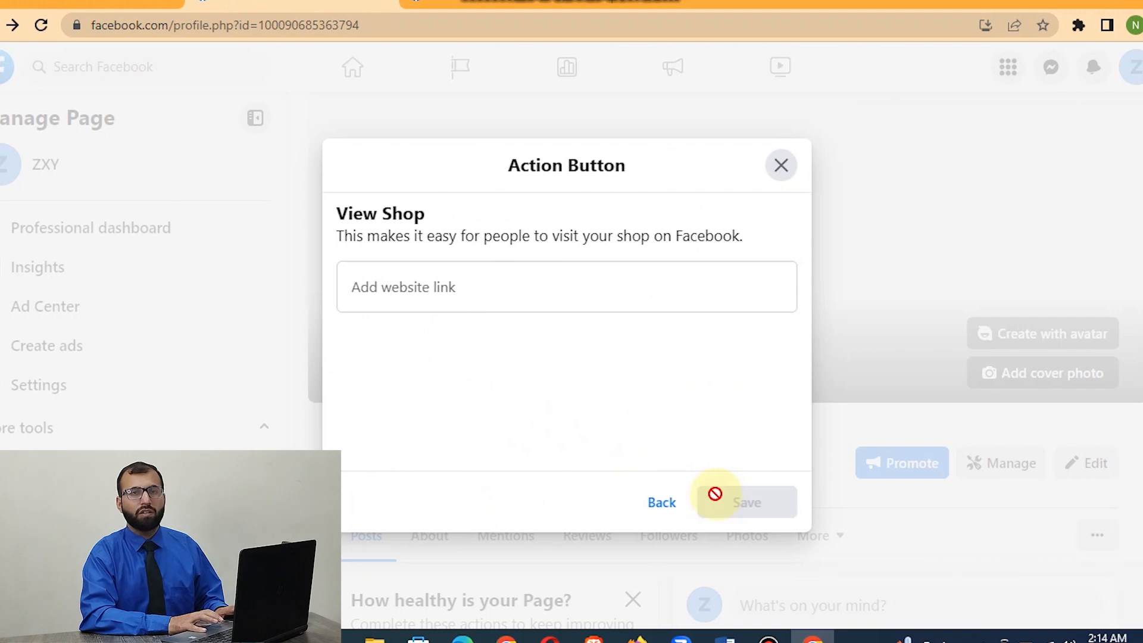
pyautogui.click(468, 296)
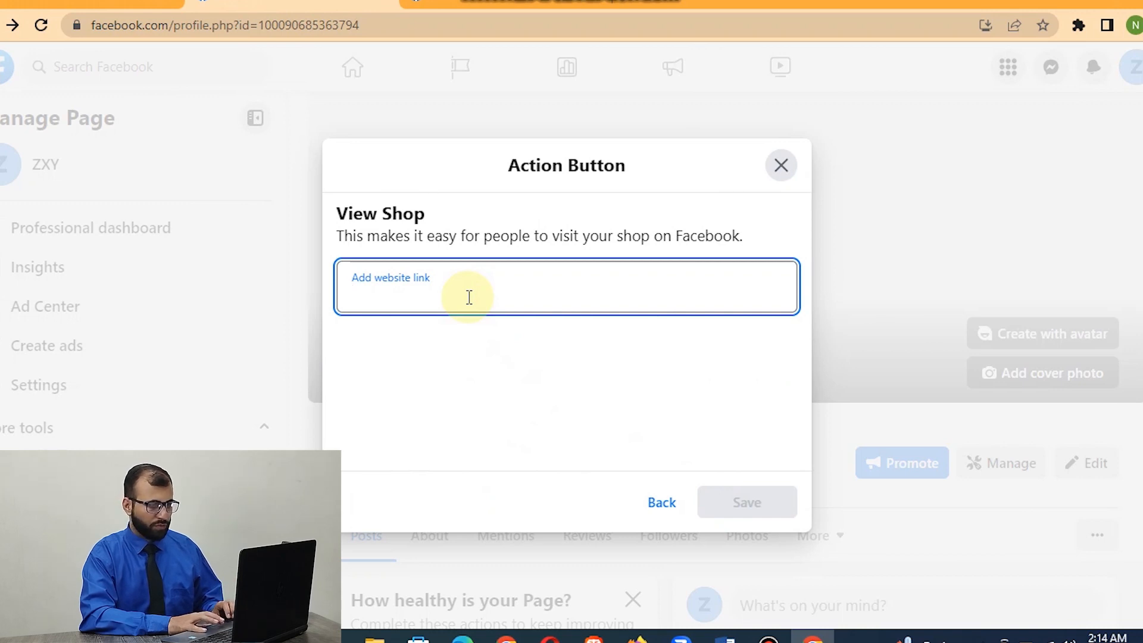
pyautogui.click(782, 167)
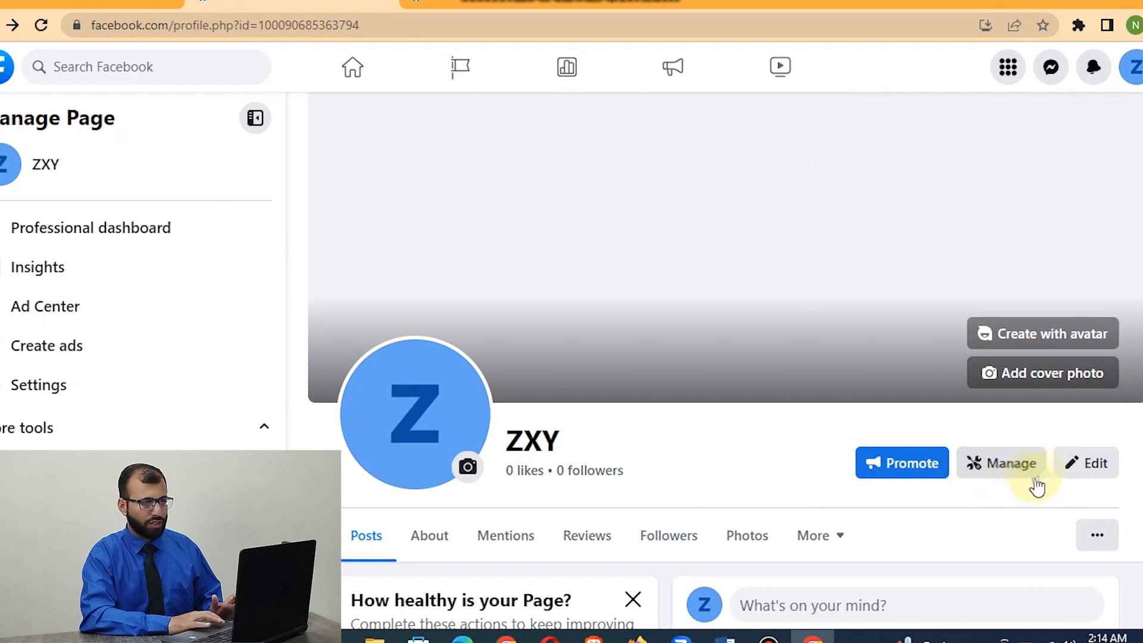
# Try changing the page's action button to Watch Now as far as its website link, and close the setup without saving.
pyautogui.click(1097, 537)
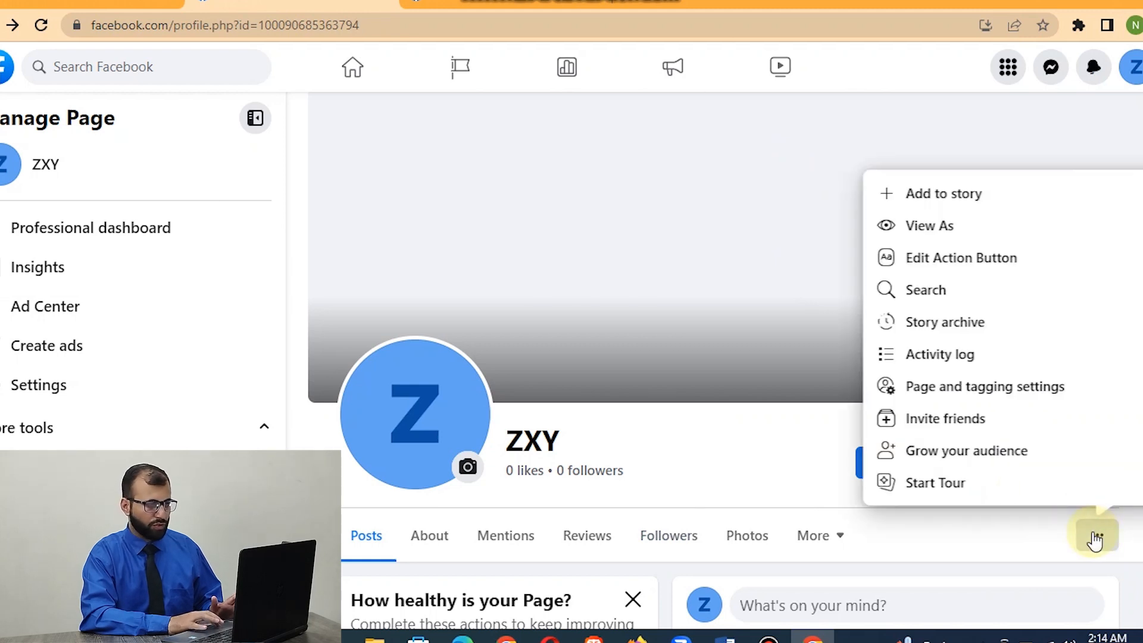
pyautogui.click(951, 258)
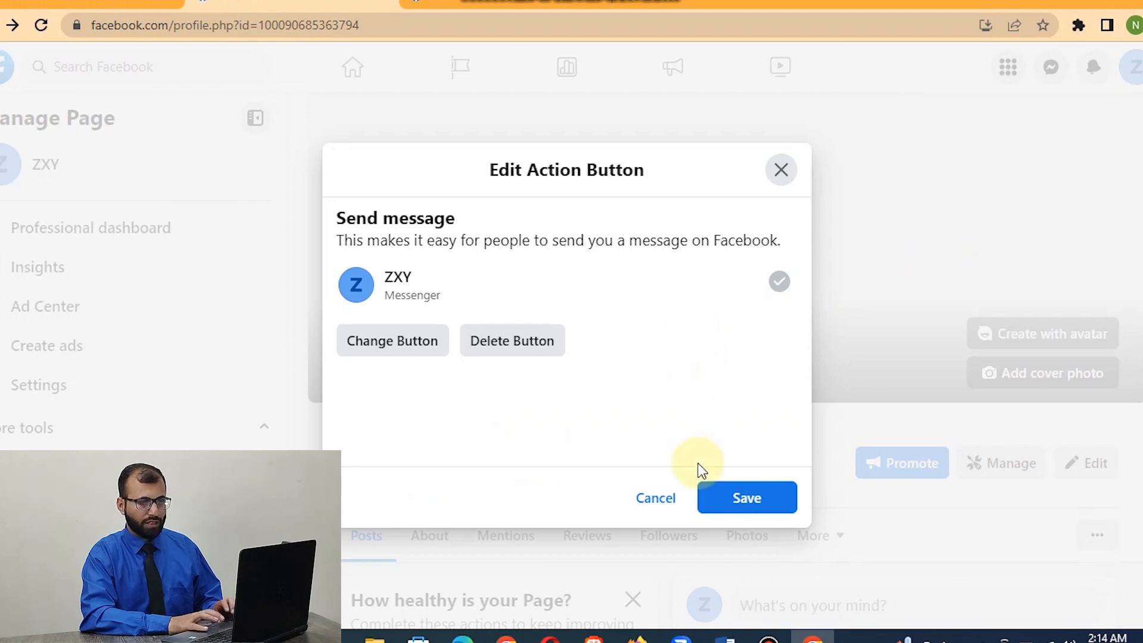
pyautogui.click(408, 352)
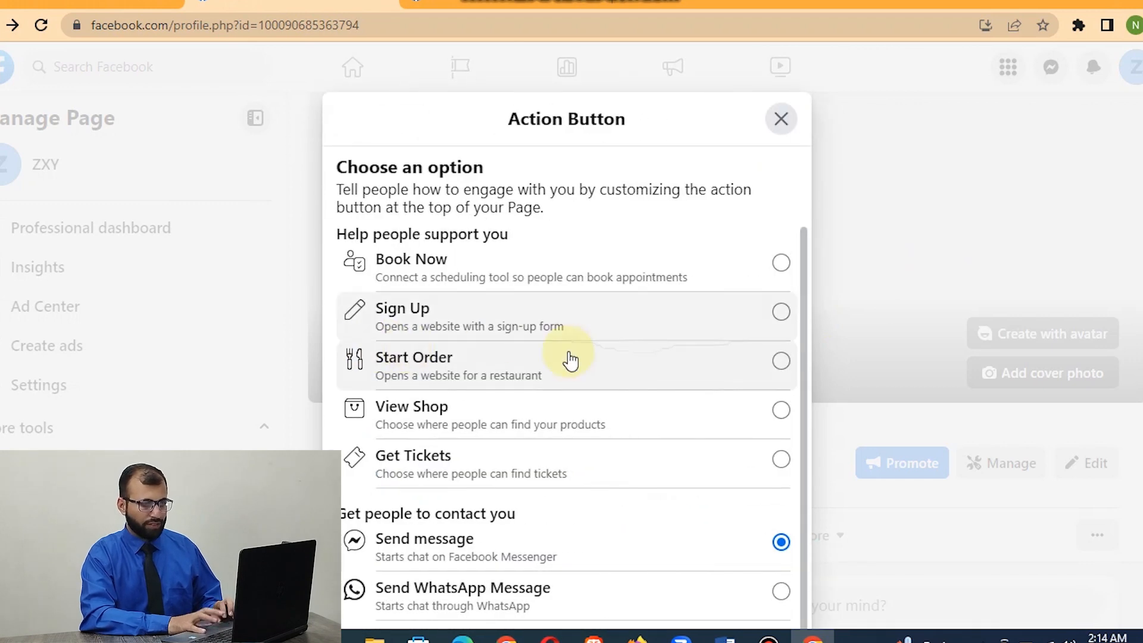
pyautogui.scroll(-3, 567, 356)
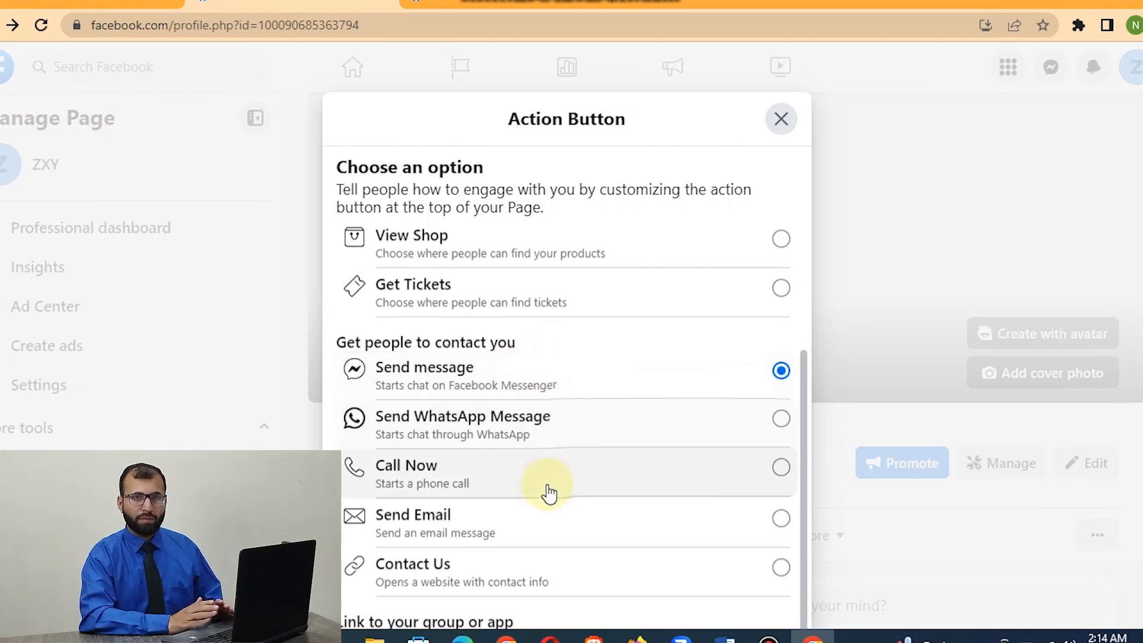
pyautogui.scroll(-1, 546, 492)
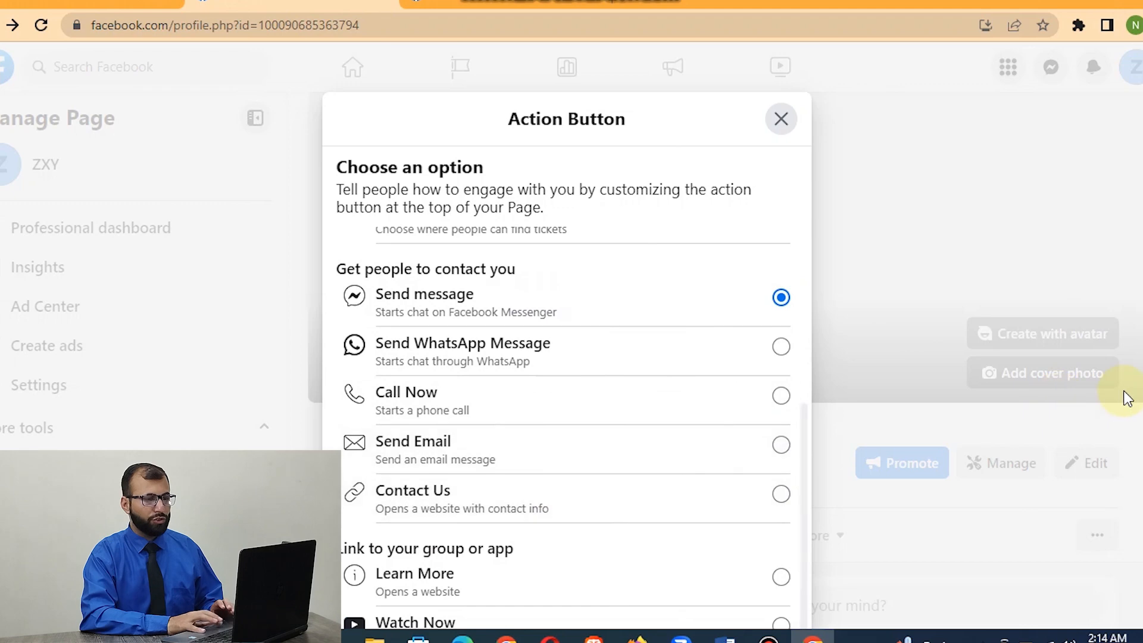
pyautogui.scroll(-3, 655, 601)
pyautogui.click(721, 467)
pyautogui.scroll(-3, 722, 468)
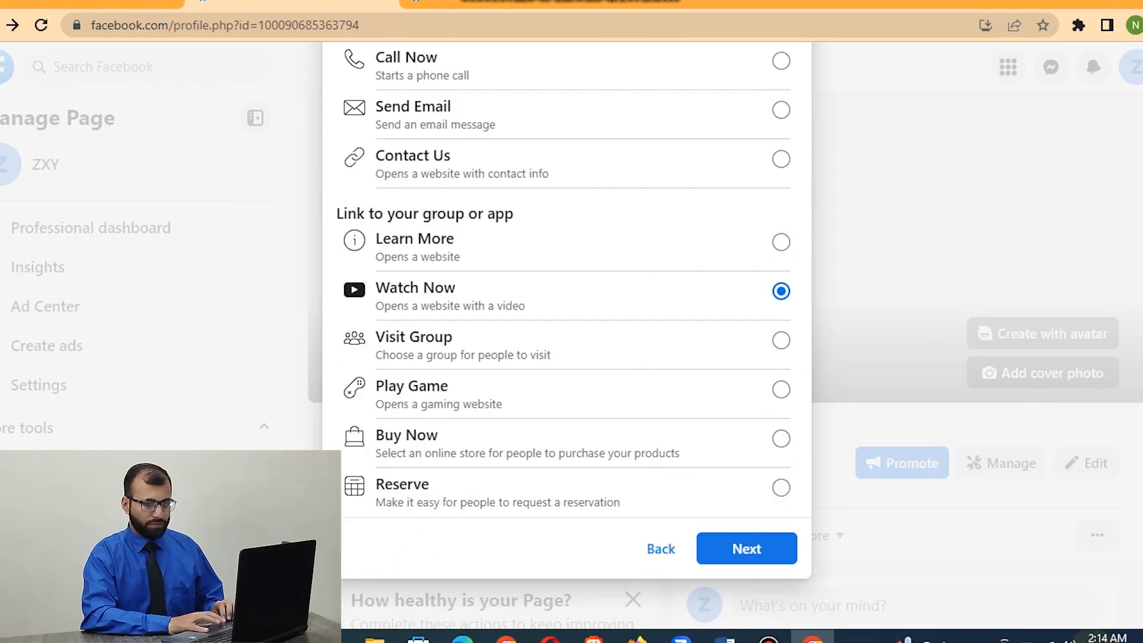
pyautogui.click(769, 557)
pyautogui.click(486, 289)
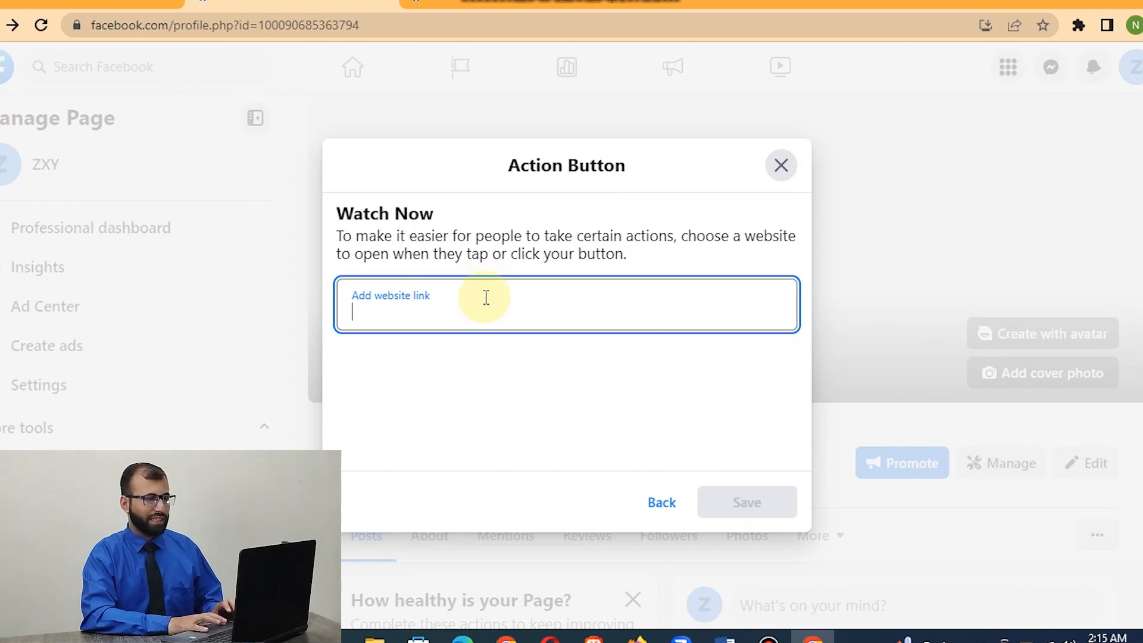
pyautogui.click(783, 176)
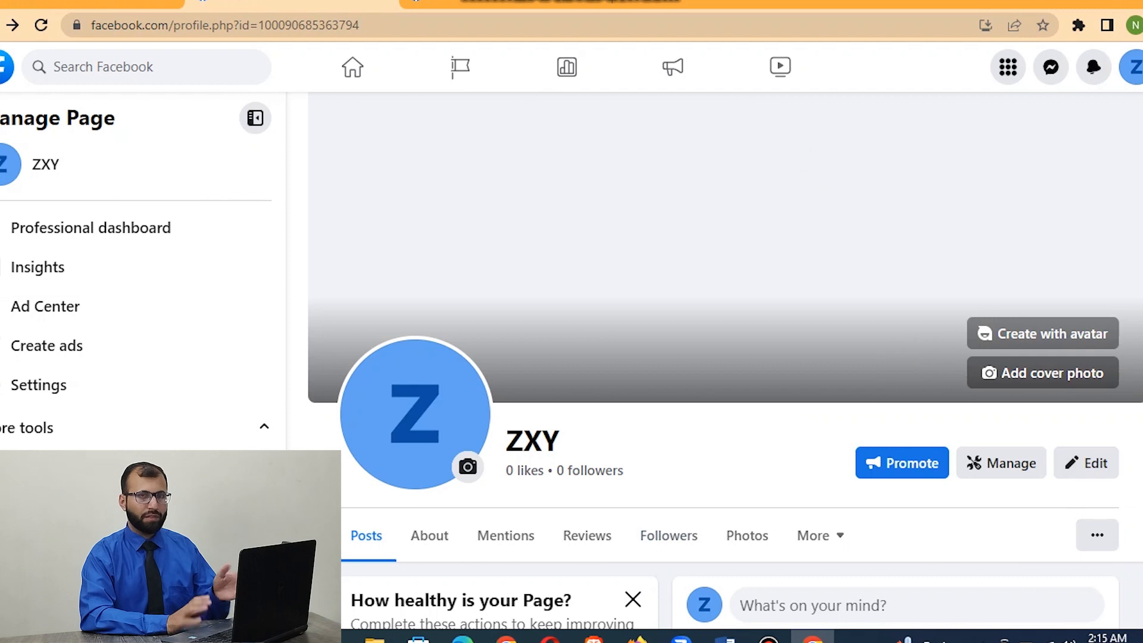
pyautogui.scroll(-4, 715, 358)
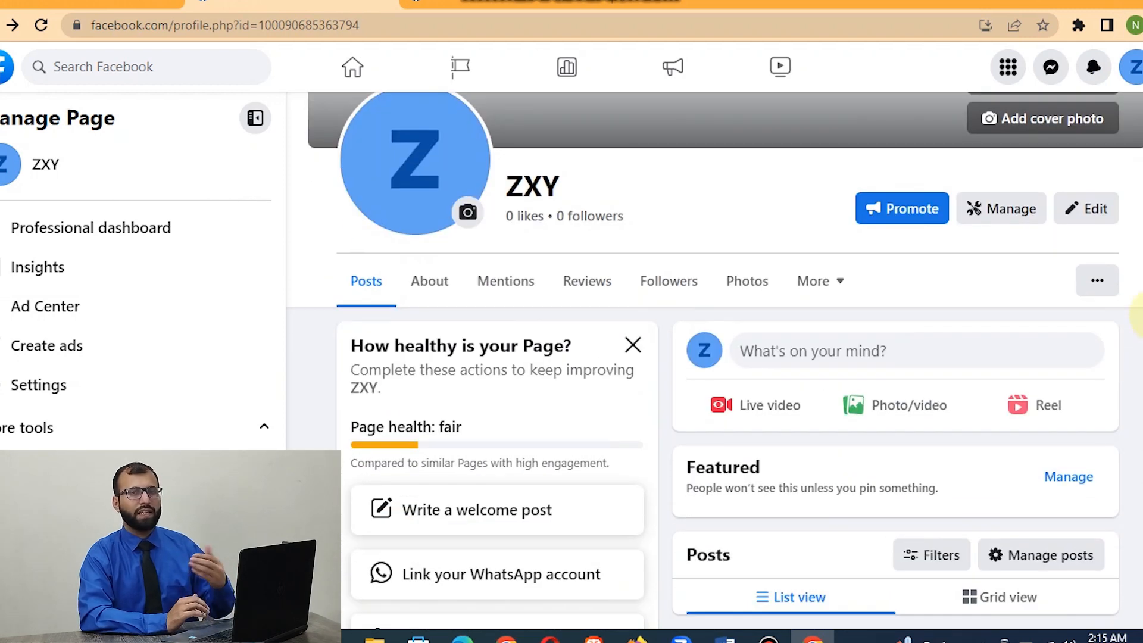
pyautogui.click(1101, 284)
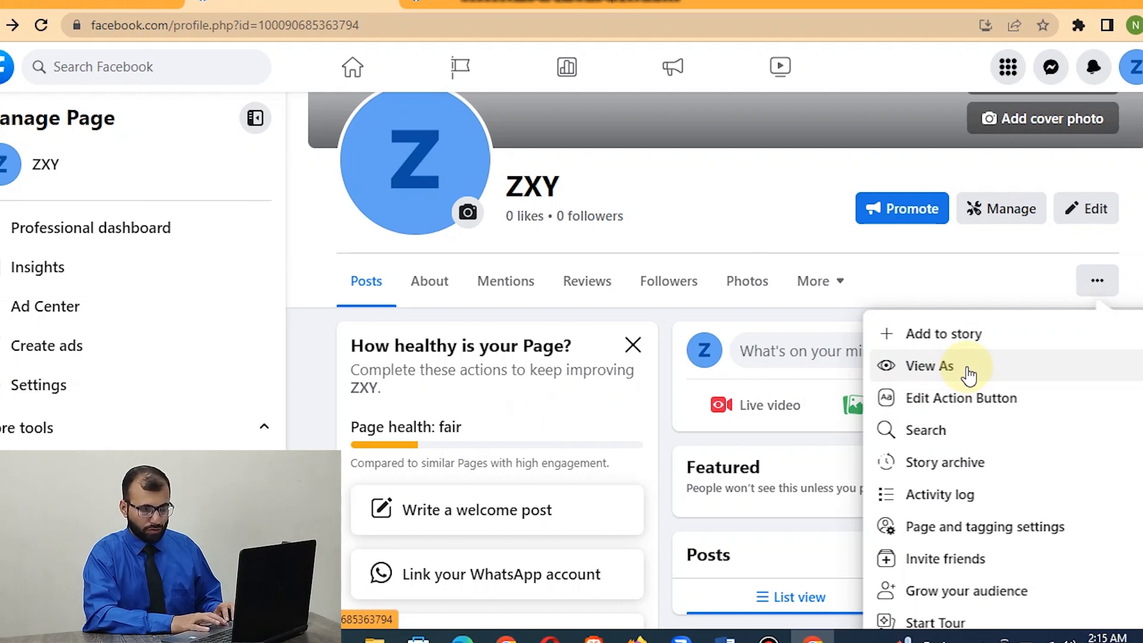
pyautogui.click(1135, 275)
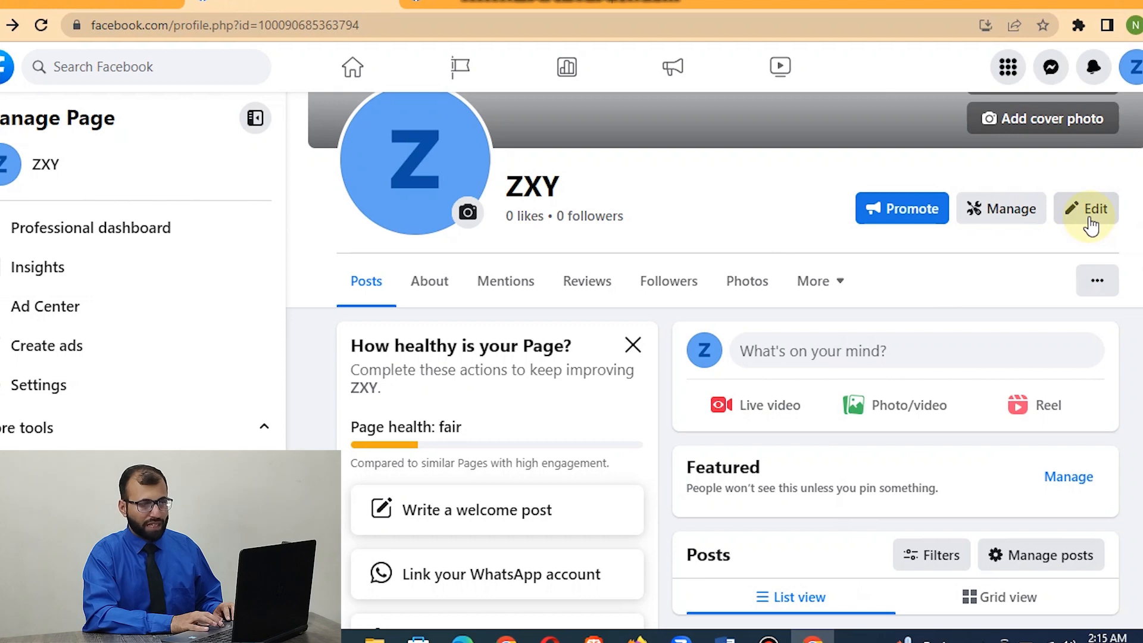
# Open the ZXY page's edit dialog, review its sections from Profile picture to Featured, and close it without changes.
pyautogui.click(1089, 219)
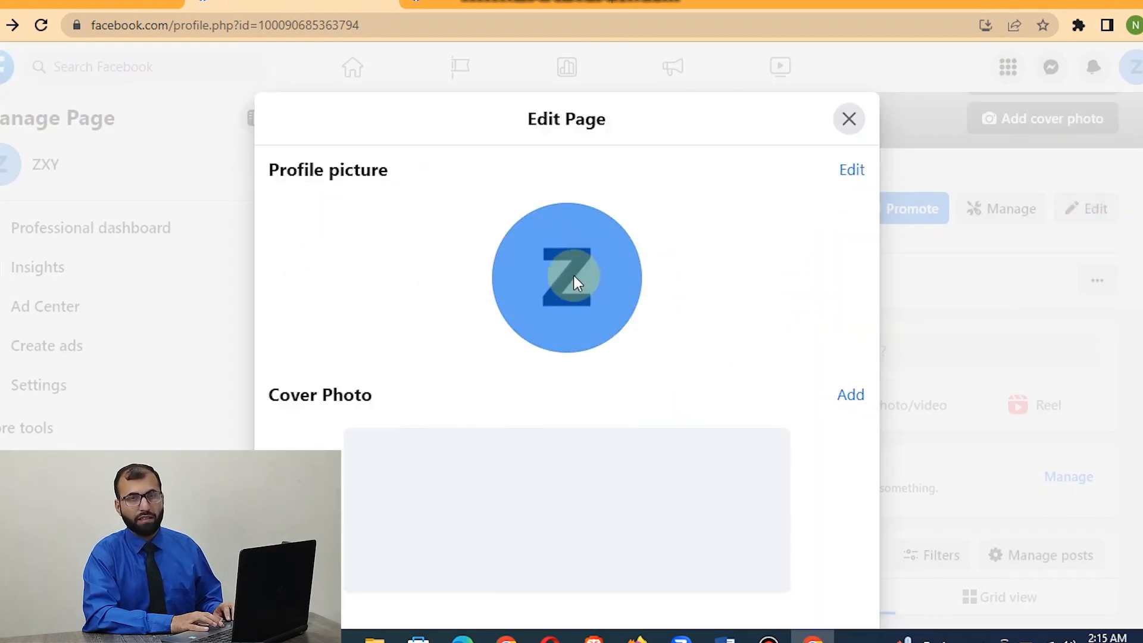
pyautogui.scroll(-5, 567, 390)
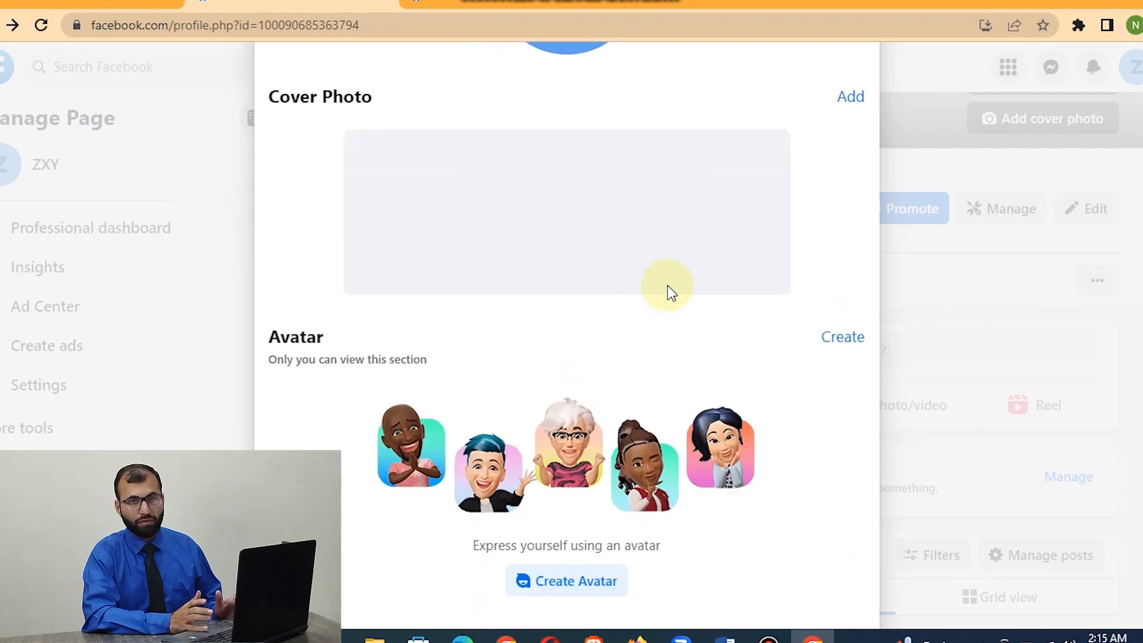
pyautogui.scroll(-3, 570, 432)
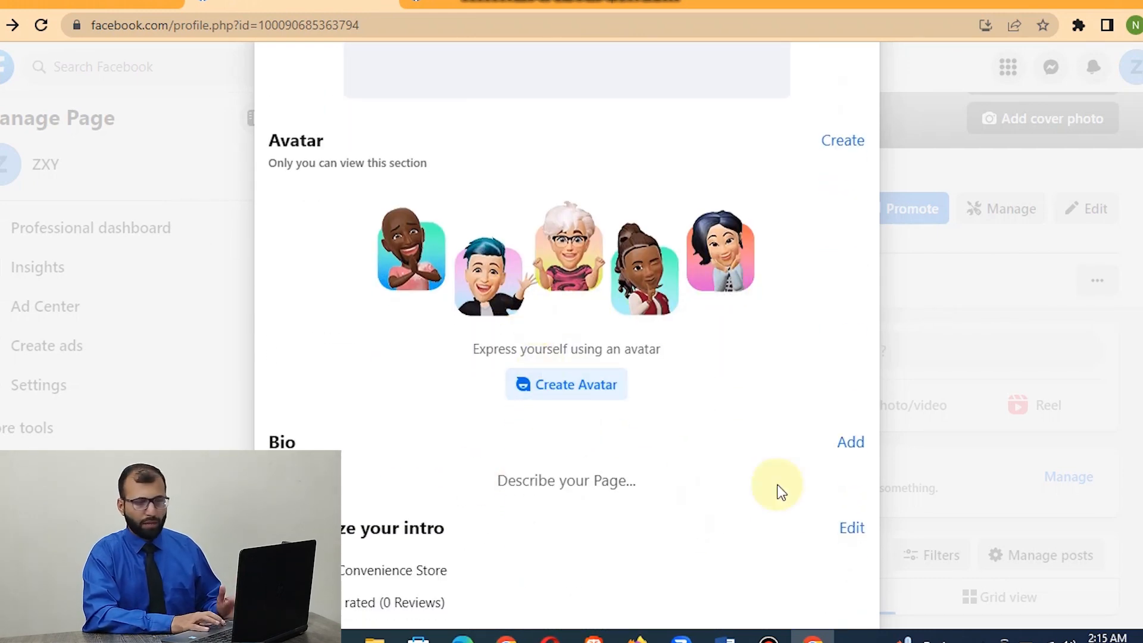
pyautogui.scroll(-4, 780, 489)
pyautogui.scroll(-2, 780, 490)
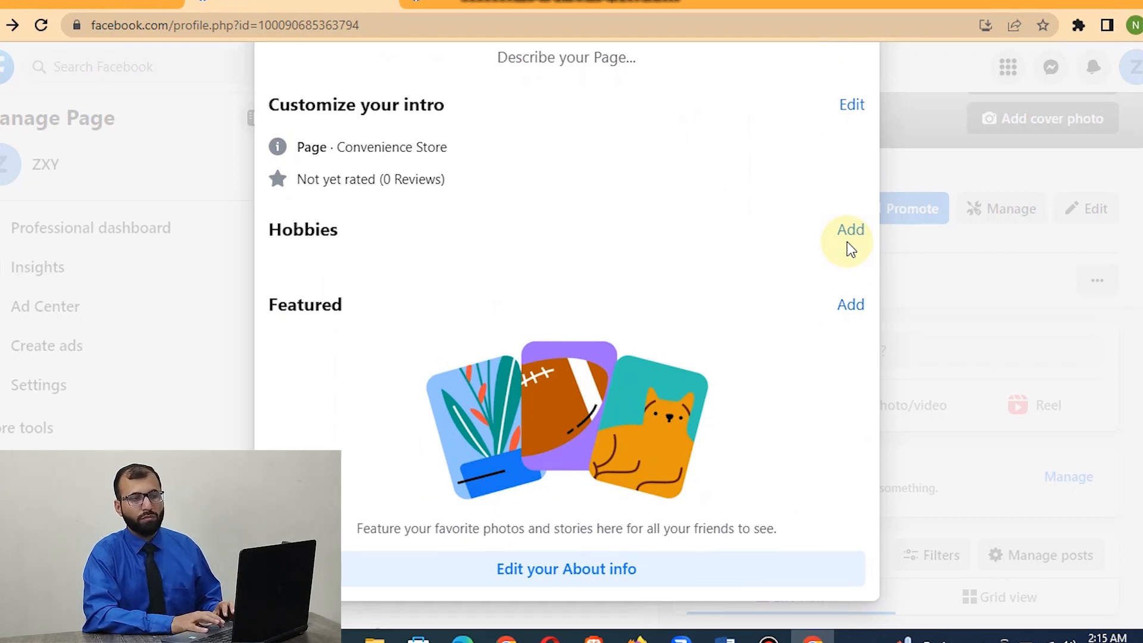
pyautogui.scroll(-1, 683, 369)
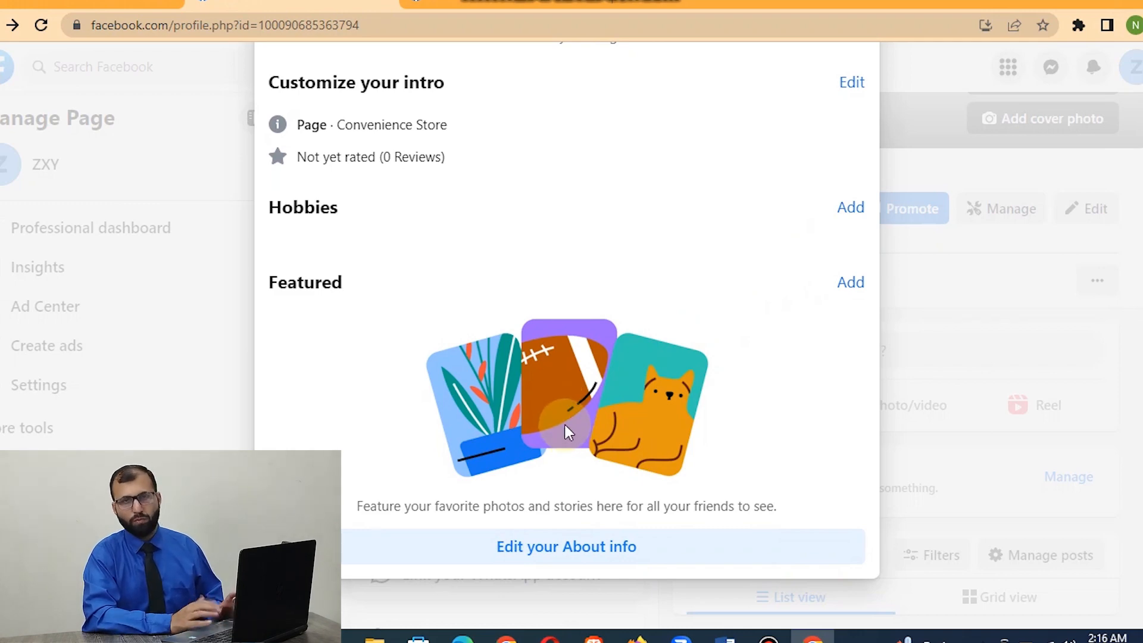
pyautogui.scroll(10, 564, 424)
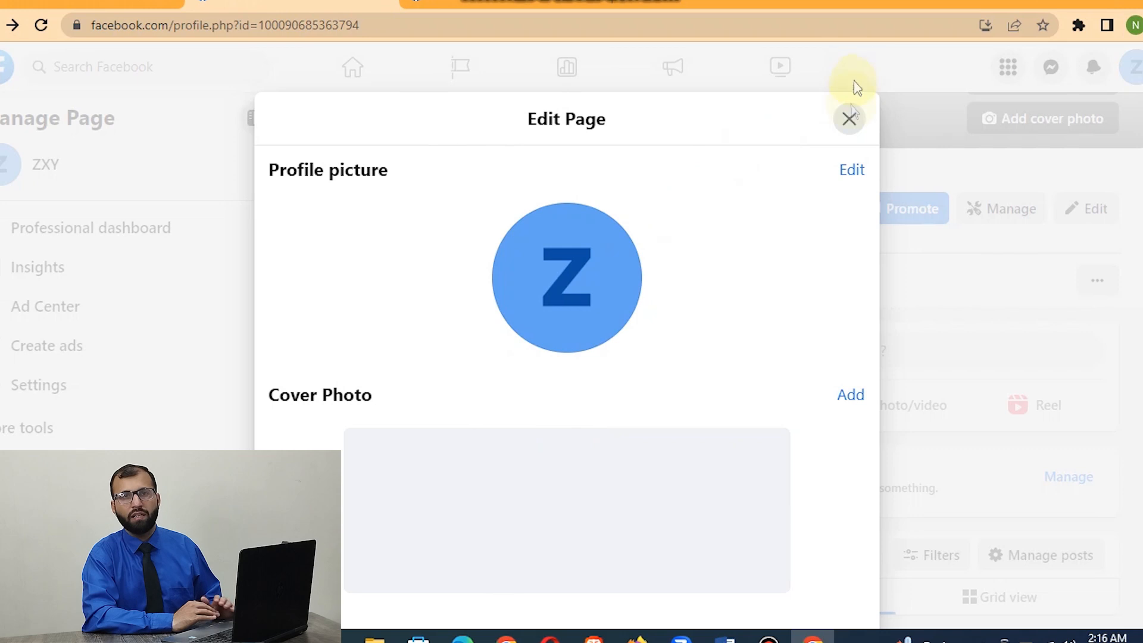
pyautogui.click(850, 121)
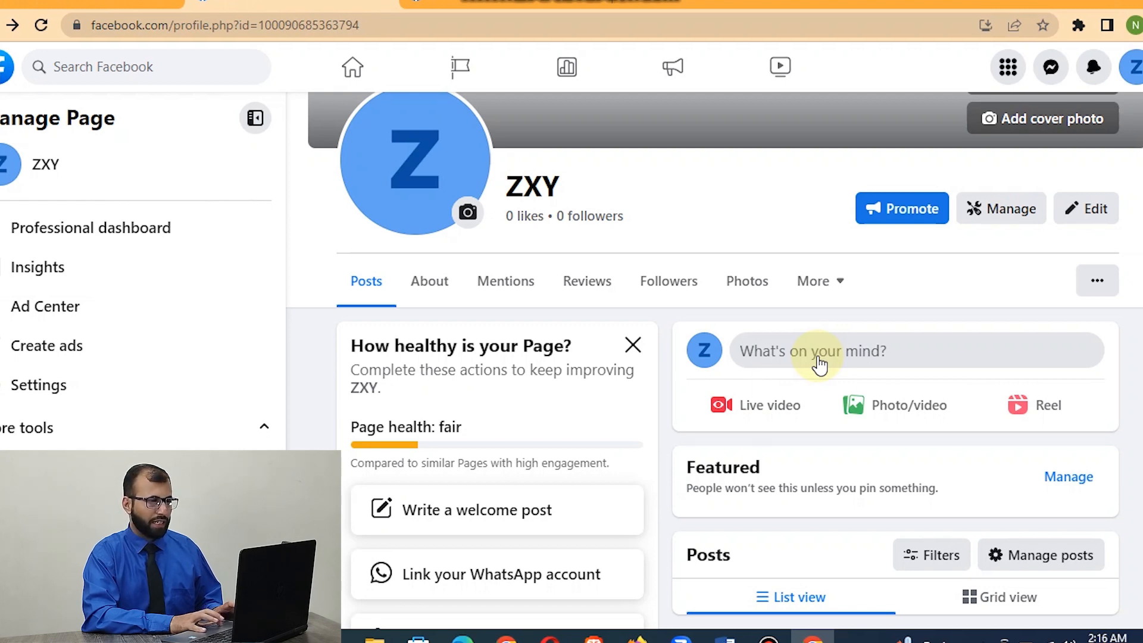
# Open a new post on the ZXY page, look at the photo/video attachment area, and close the post without publishing.
pyautogui.click(837, 350)
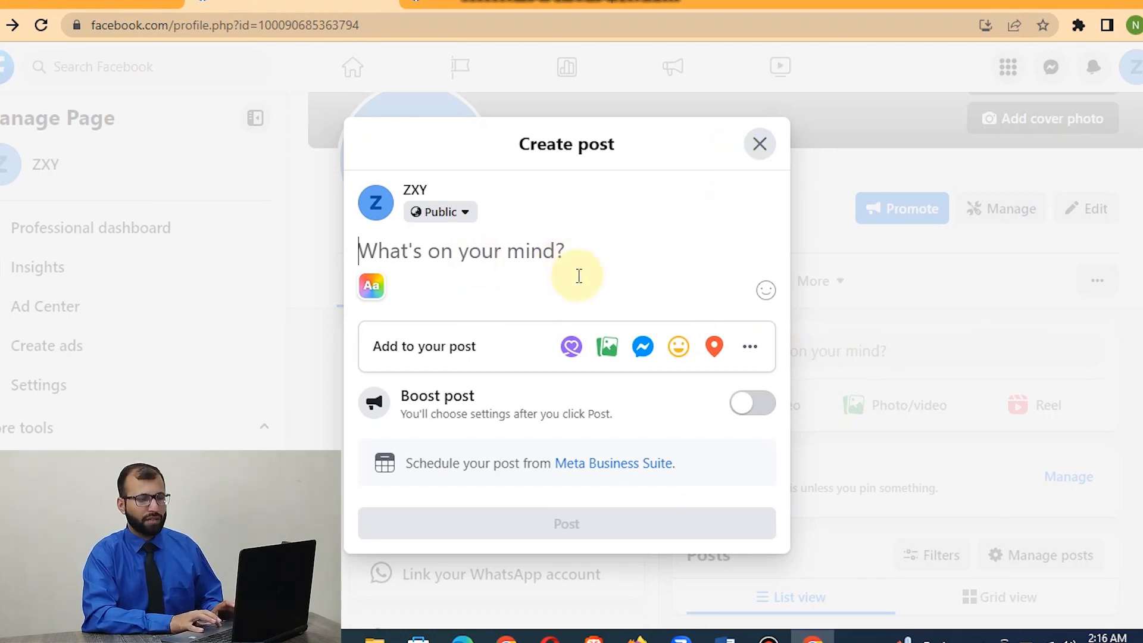
pyautogui.click(607, 351)
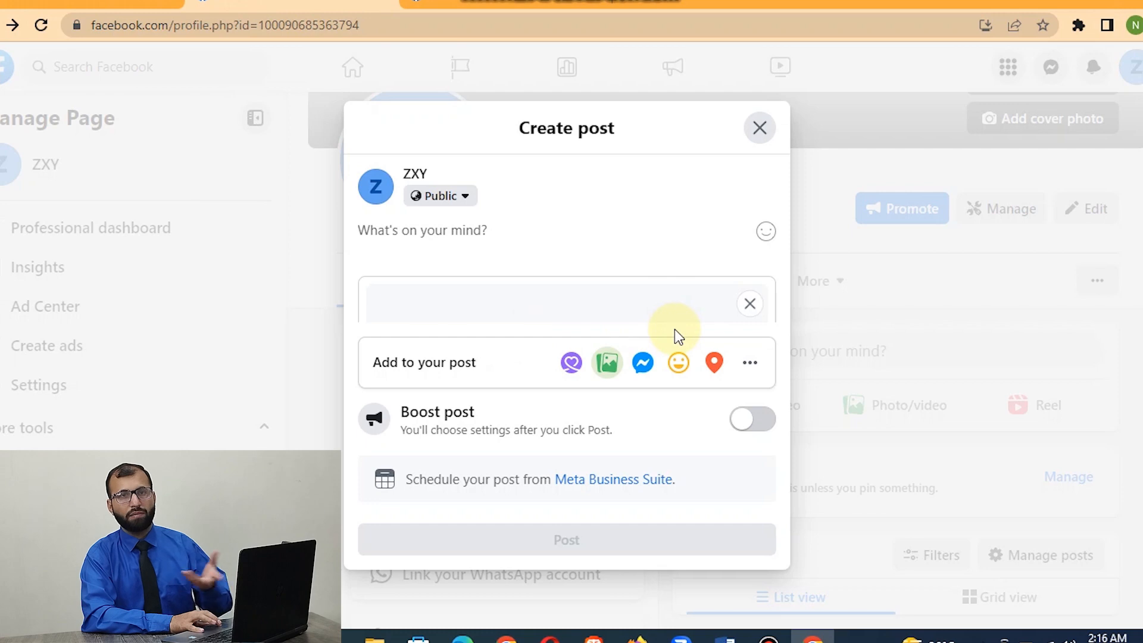
pyautogui.click(754, 308)
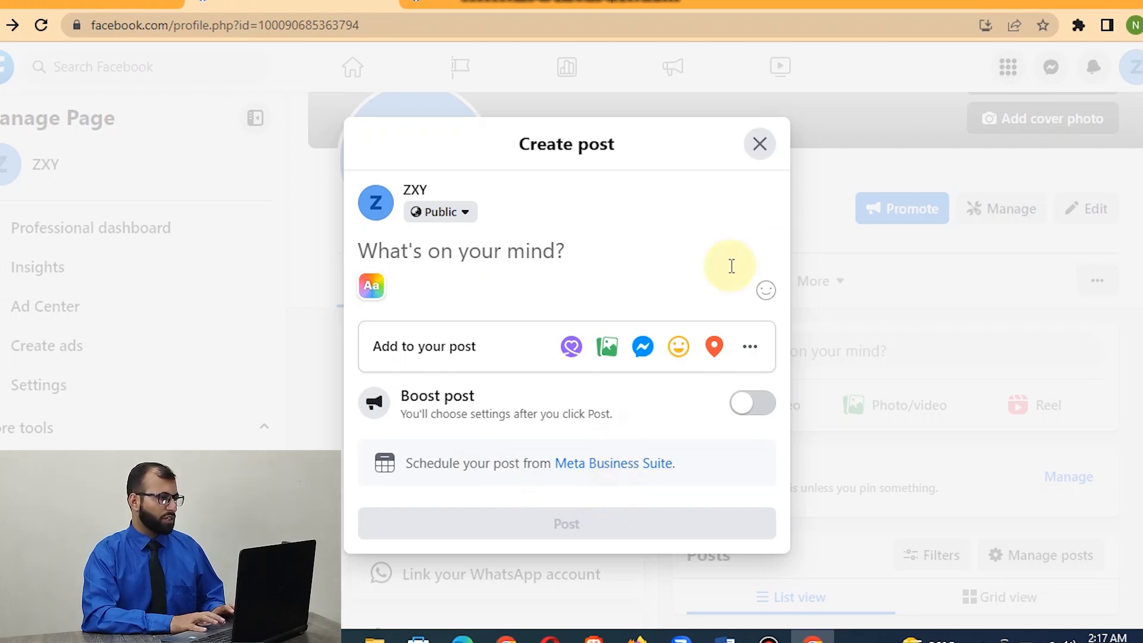
pyautogui.click(762, 146)
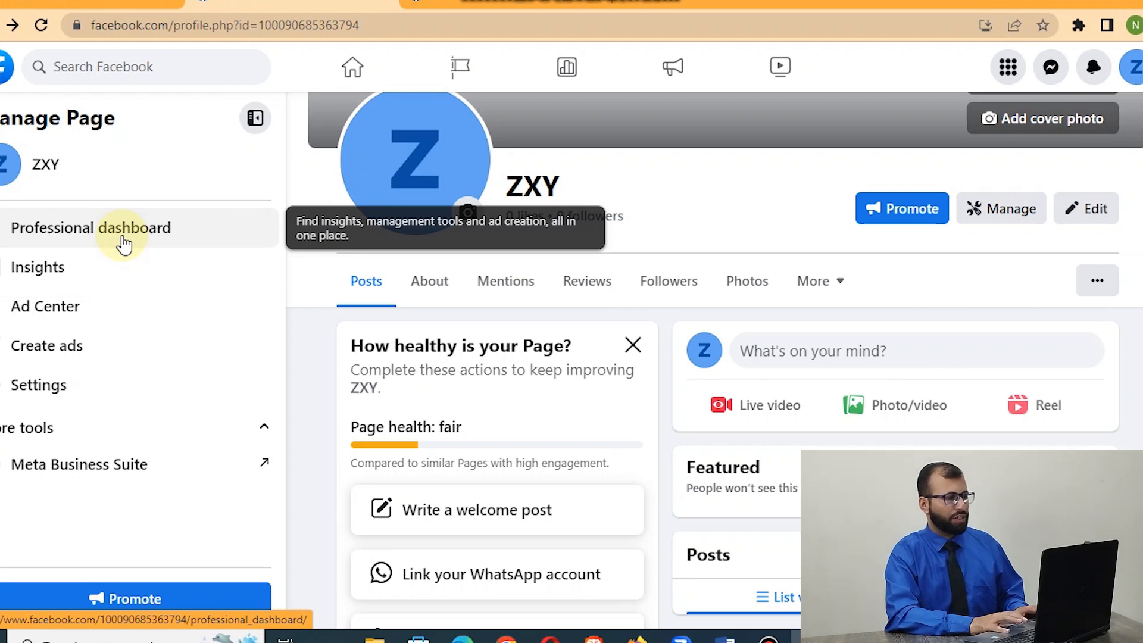
# Open the ZXY page's professional dashboard and review its overview, recent content, New Pages guide and page setup steps.
pyautogui.click(124, 243)
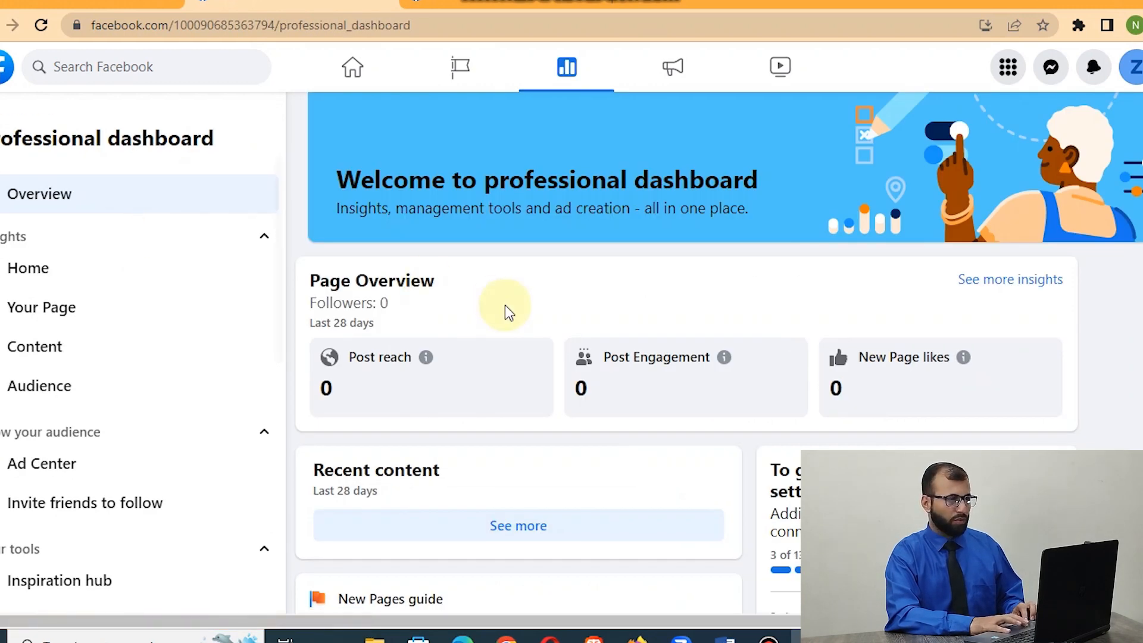
pyautogui.scroll(-2, 715, 357)
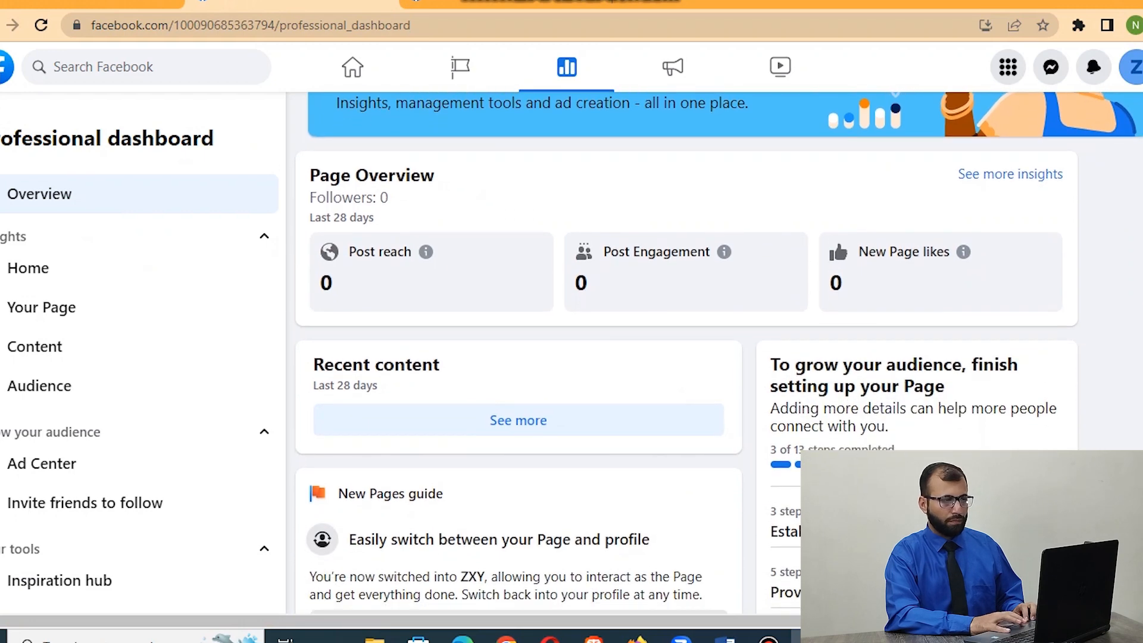
pyautogui.scroll(1, 709, 339)
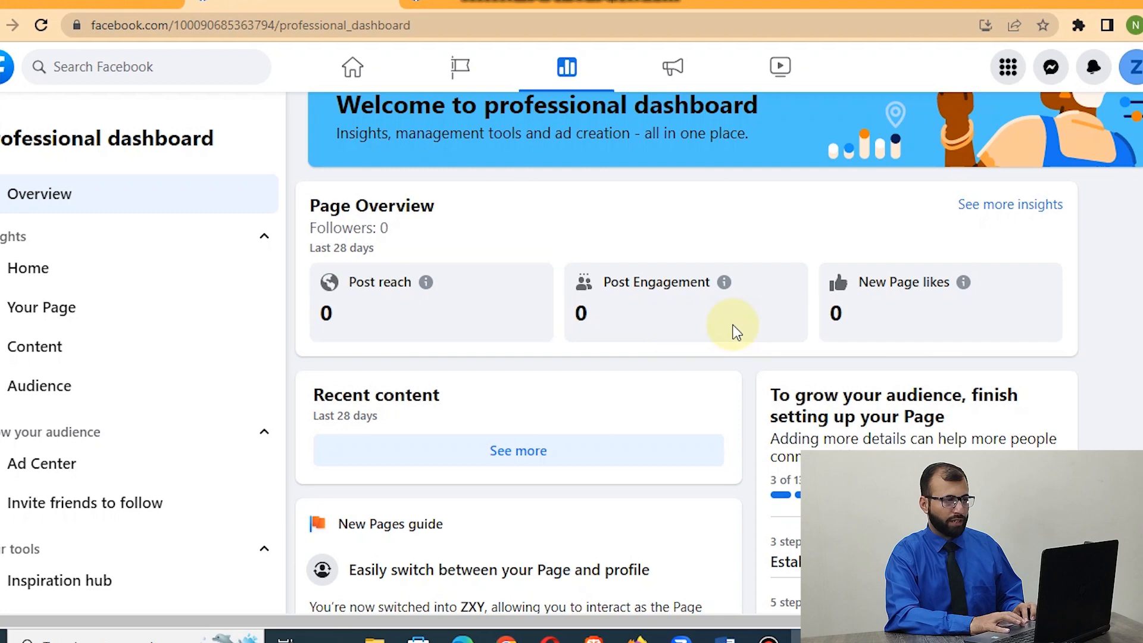
pyautogui.scroll(-3, 944, 381)
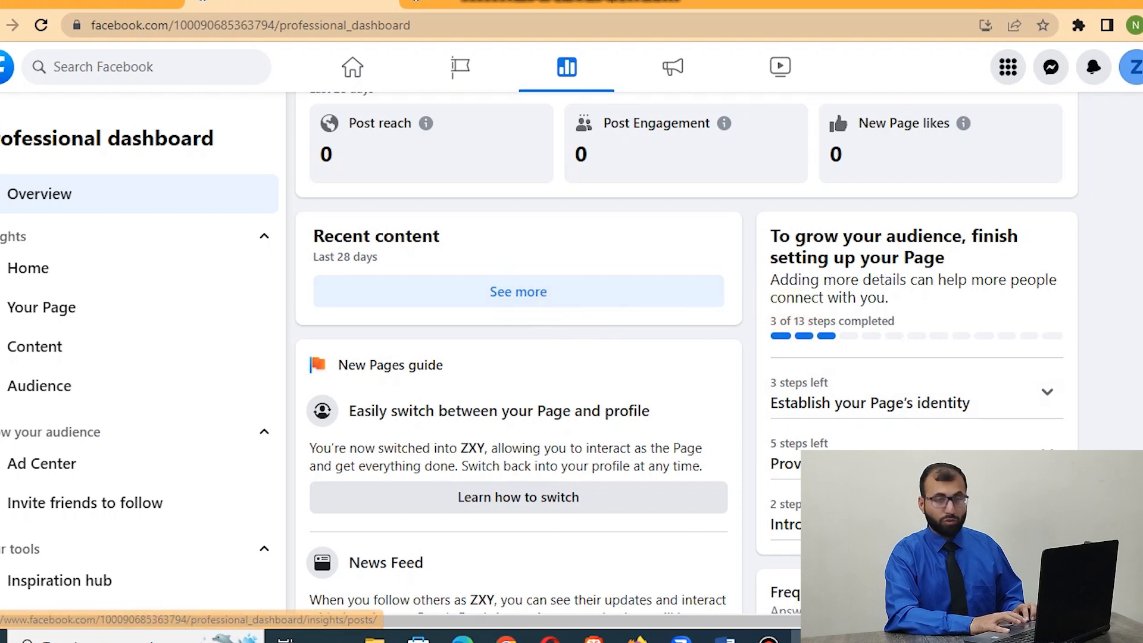
pyautogui.scroll(-1, 1078, 327)
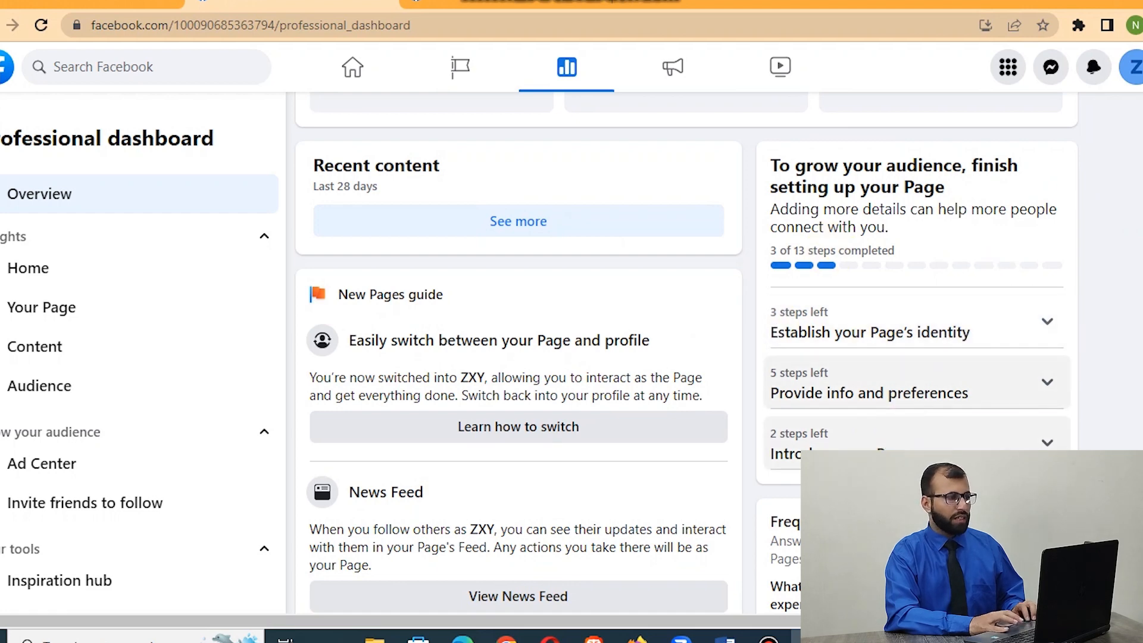
pyautogui.scroll(-5, 917, 387)
pyautogui.scroll(8, 917, 387)
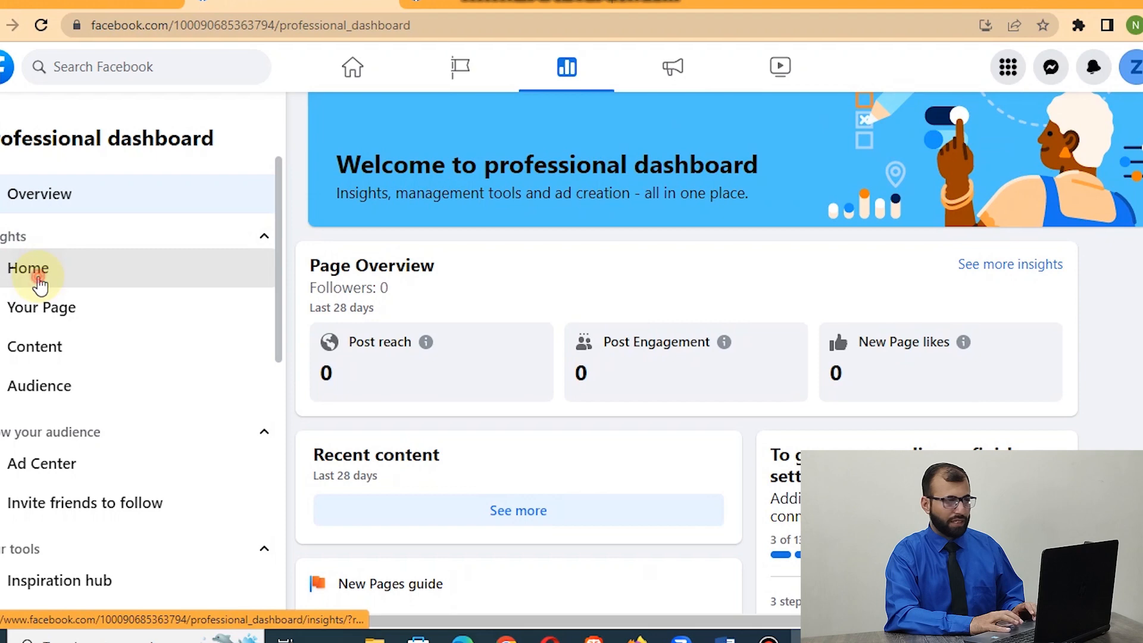
# Review the dashboard's Home, Your Page, Content and Audience insights, and return to the dashboard overview.
pyautogui.click(39, 285)
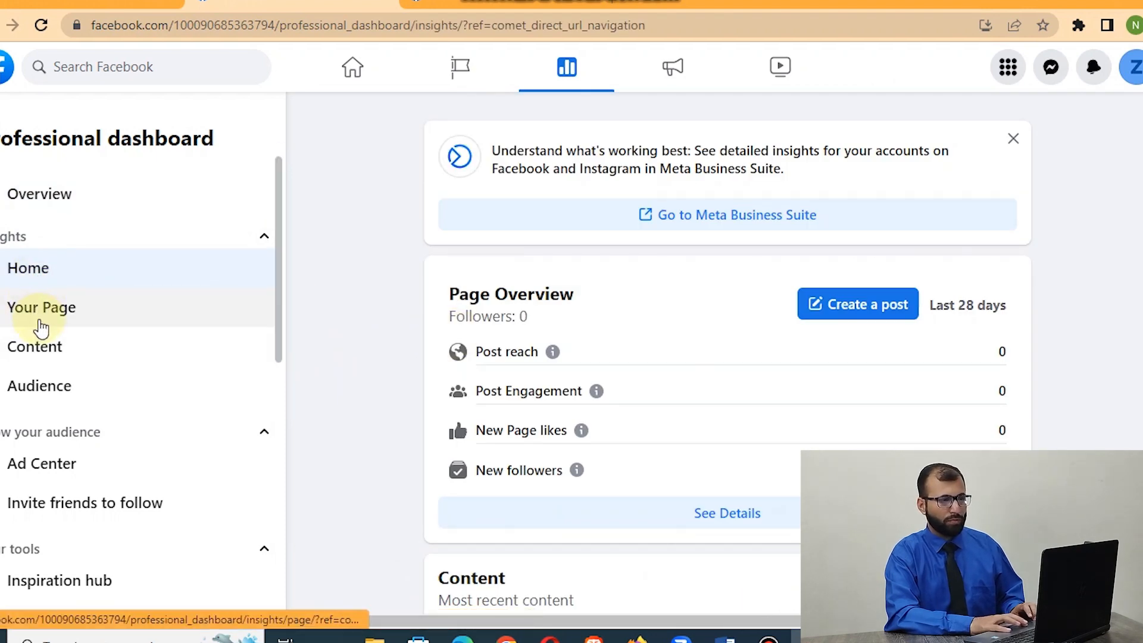
pyautogui.click(42, 328)
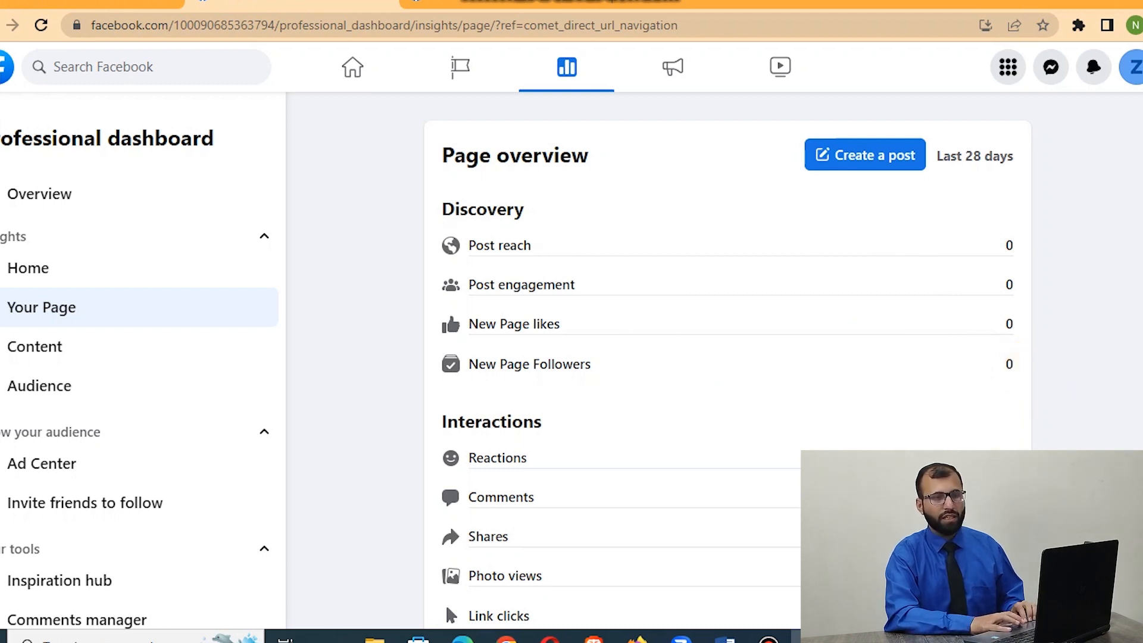
pyautogui.scroll(-3, 1033, 374)
pyautogui.scroll(3, 726, 357)
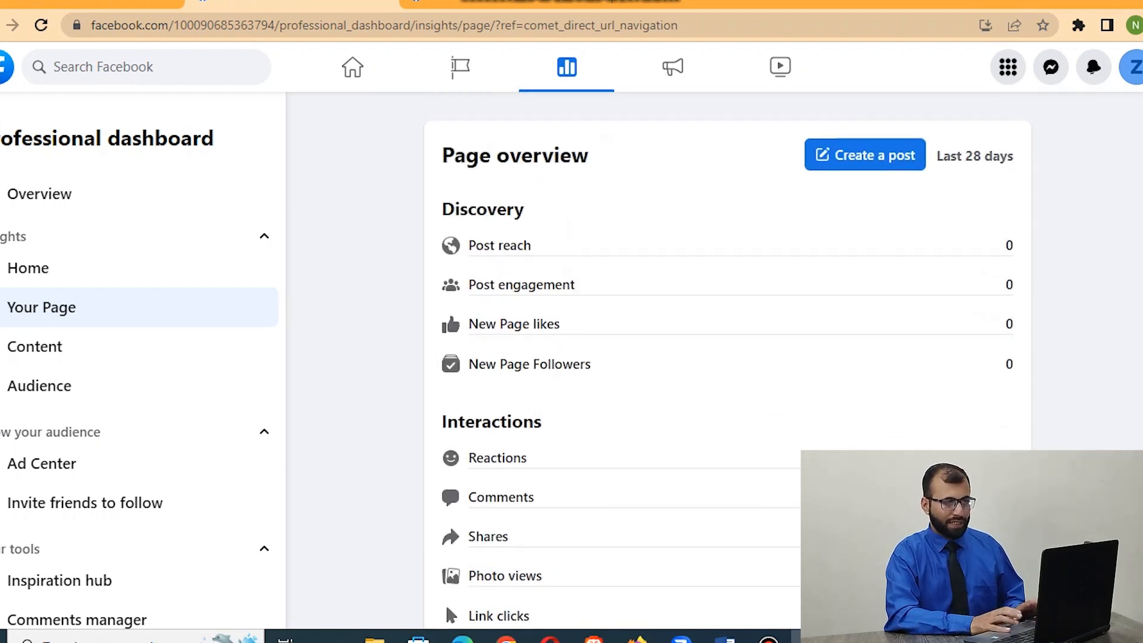
pyautogui.click(44, 347)
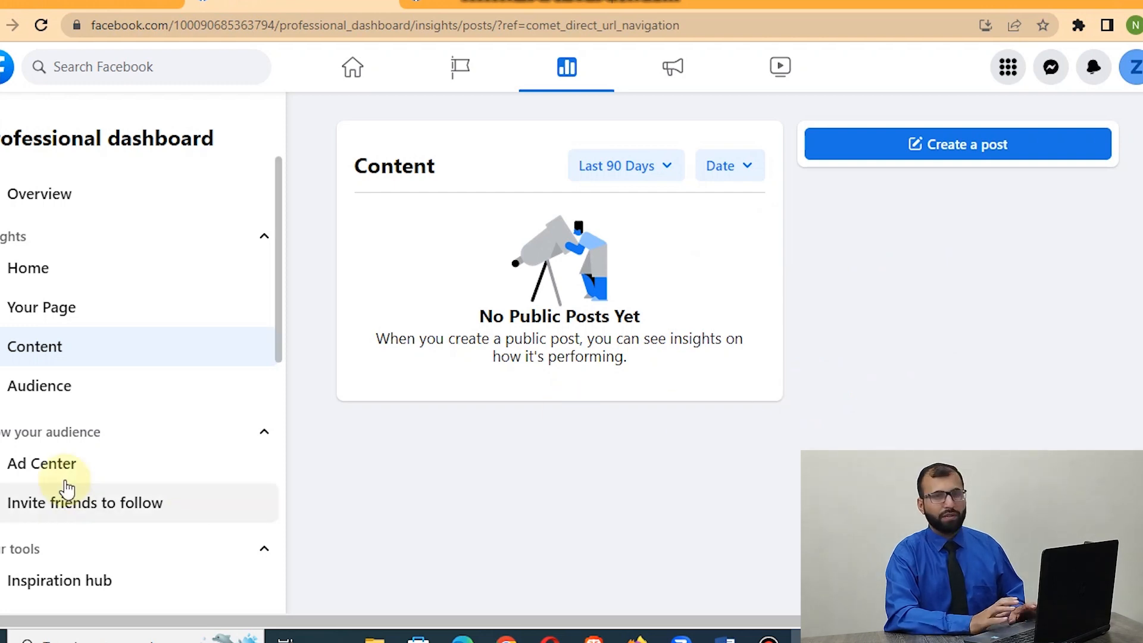
pyautogui.click(58, 395)
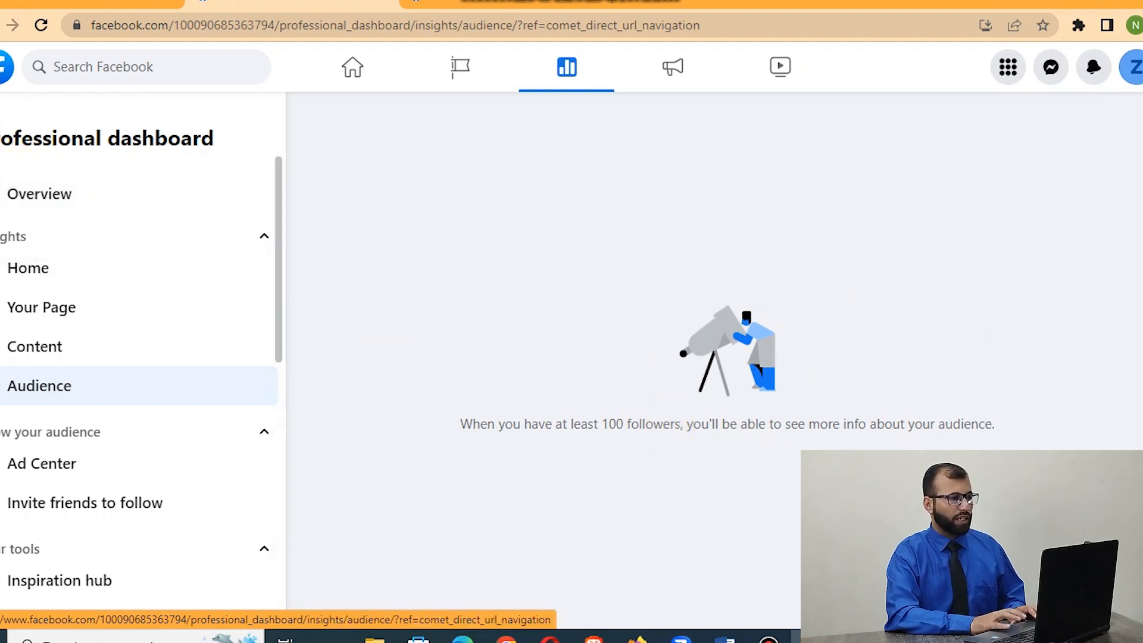
pyautogui.click(154, 298)
pyautogui.click(75, 205)
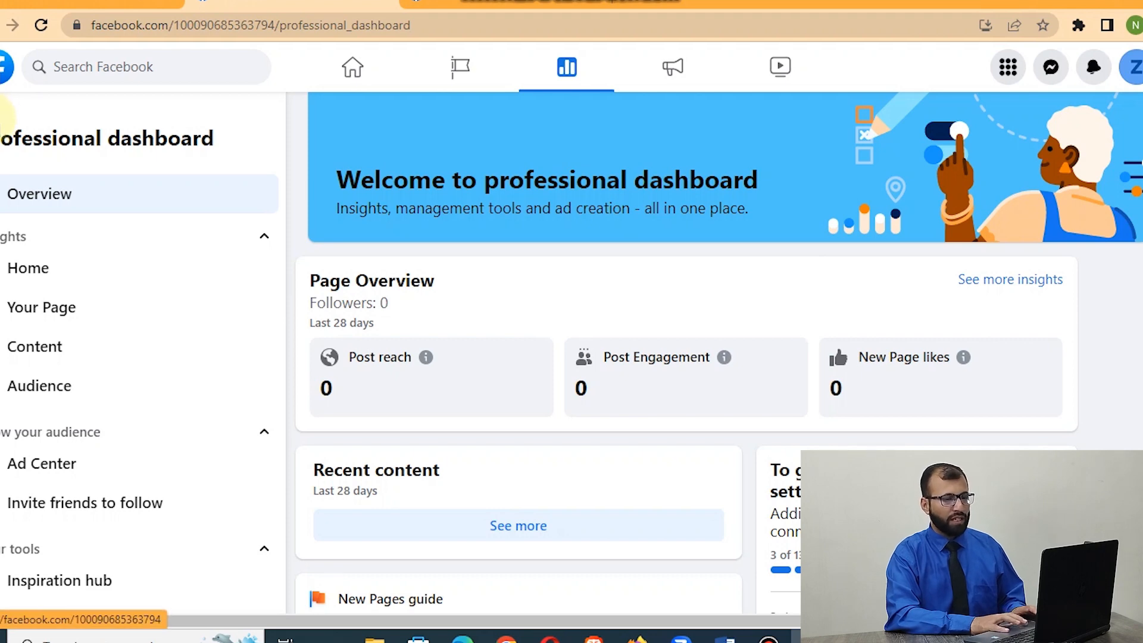
# Go back to the ZXY page, look at its Insights, and return to the page.
pyautogui.click(2, 116)
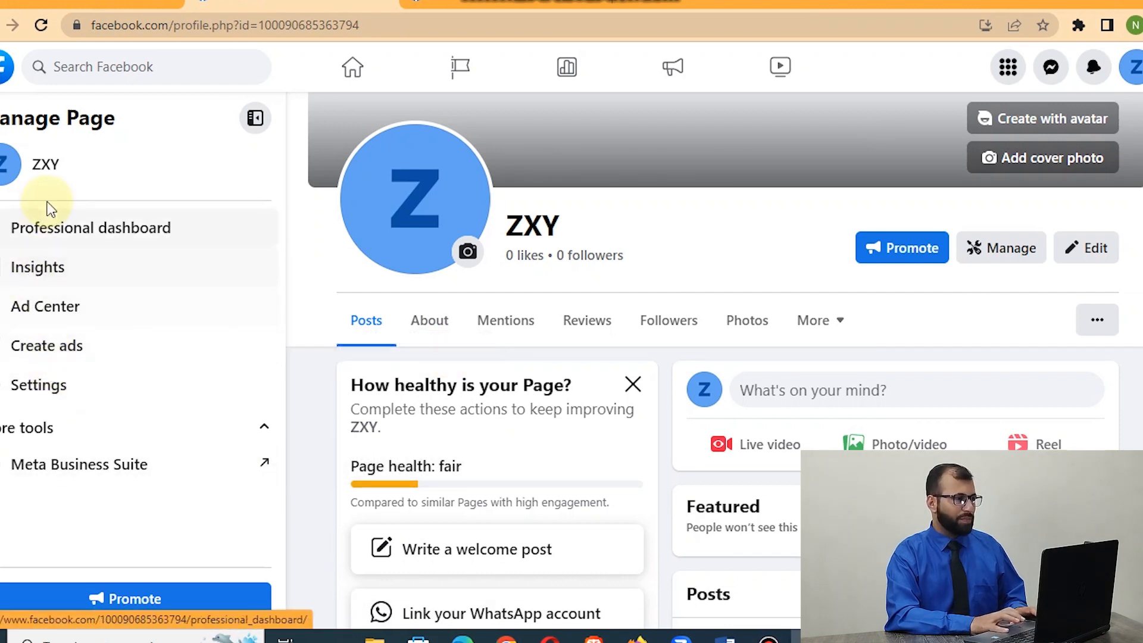
pyautogui.click(38, 281)
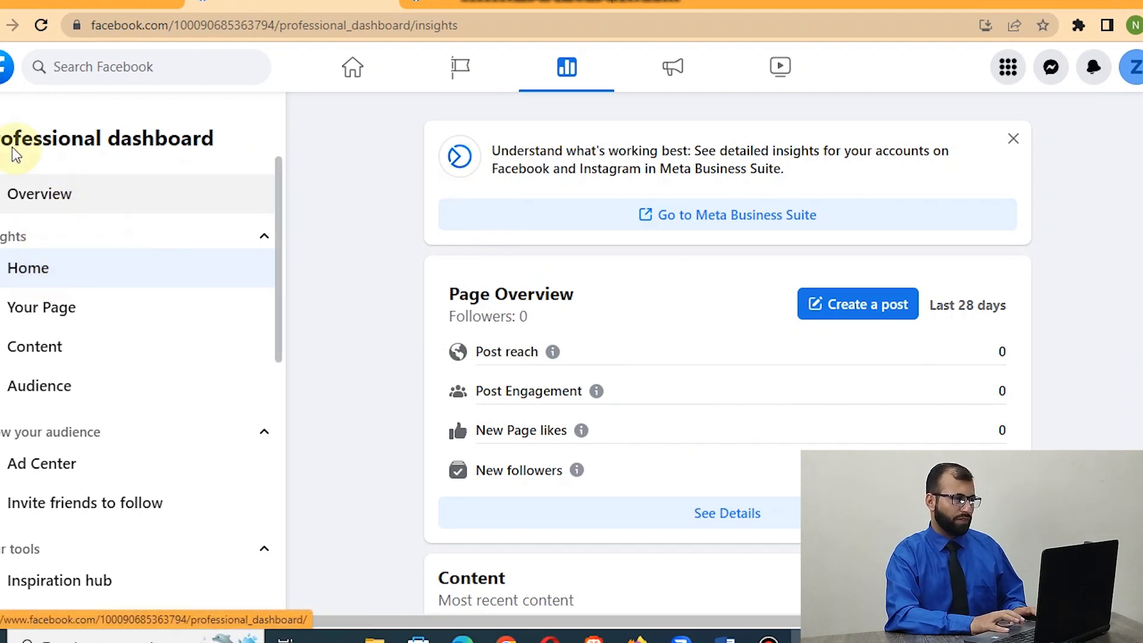
pyautogui.click(25, 266)
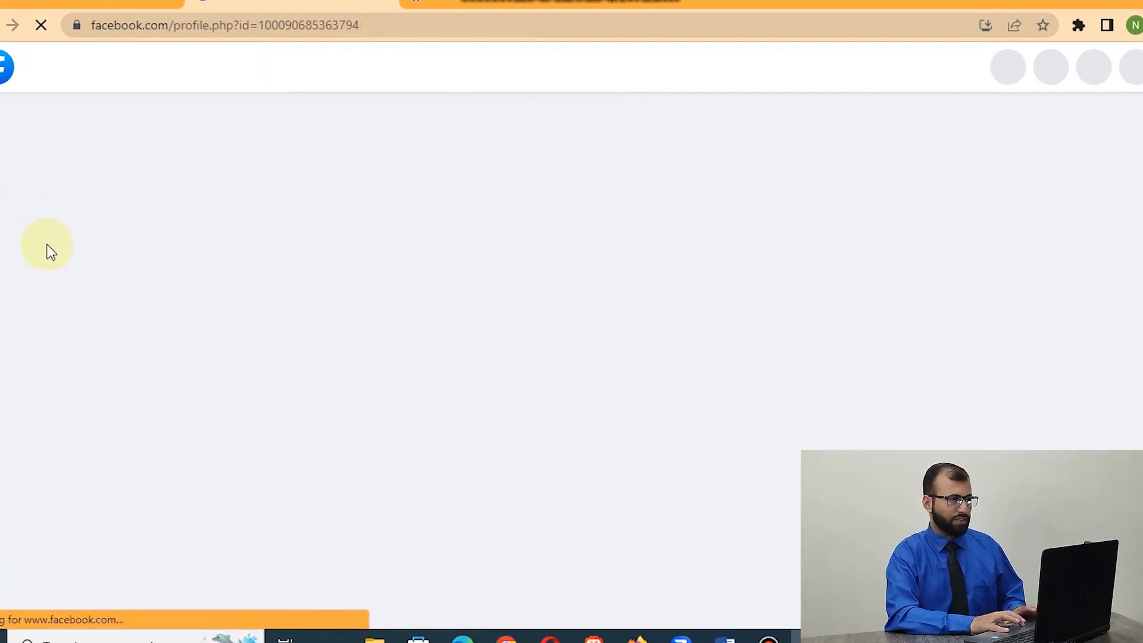